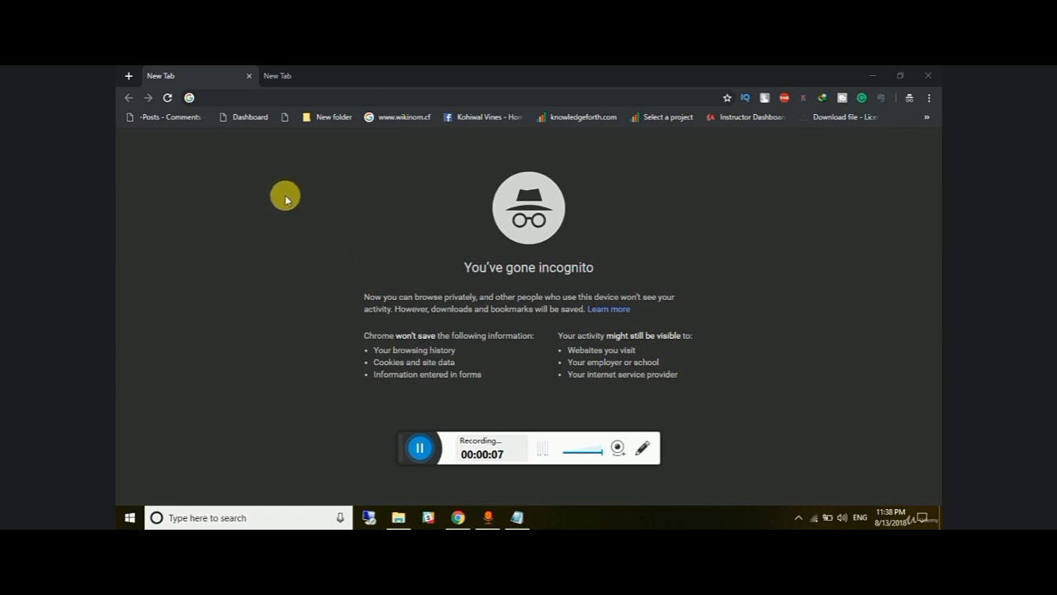
Load freenom.com in the current Chrome tab
left_click(325, 98)
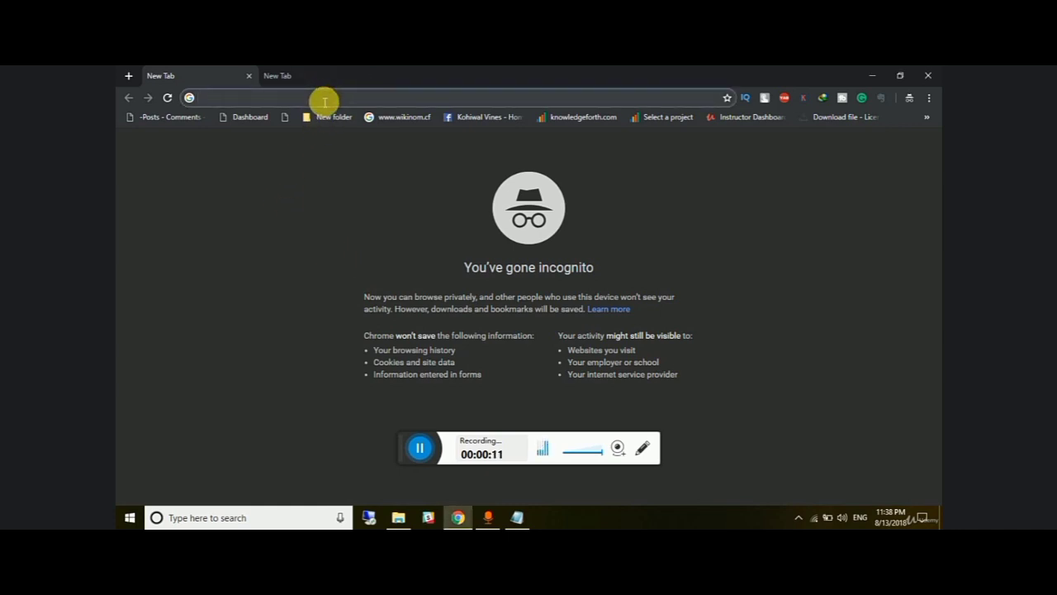
type("freenom.com")
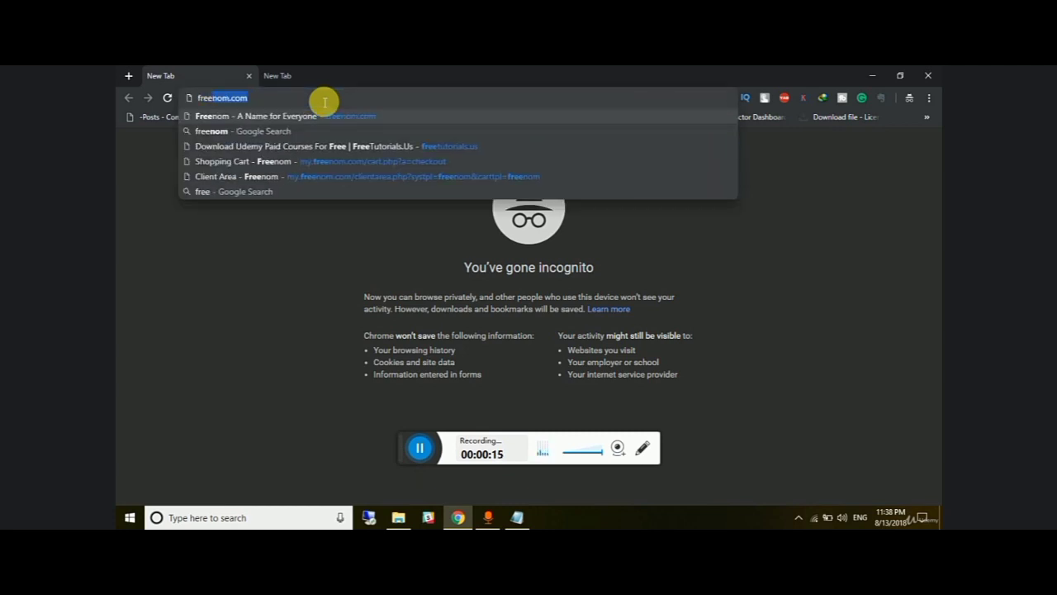
key("Return")
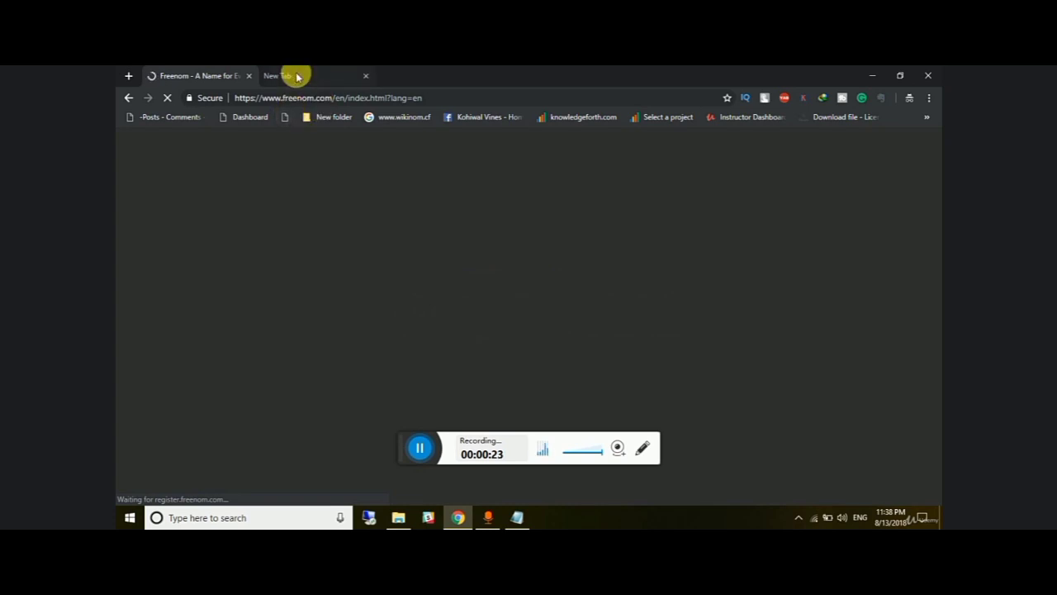
In the new tab, search Google for freenom
left_click(287, 75)
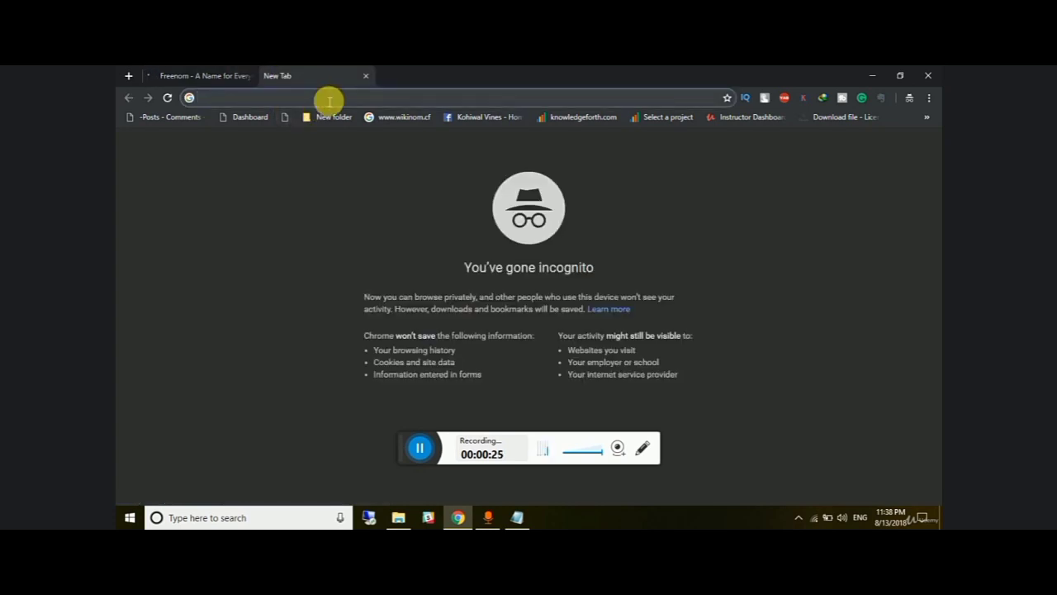
type("free")
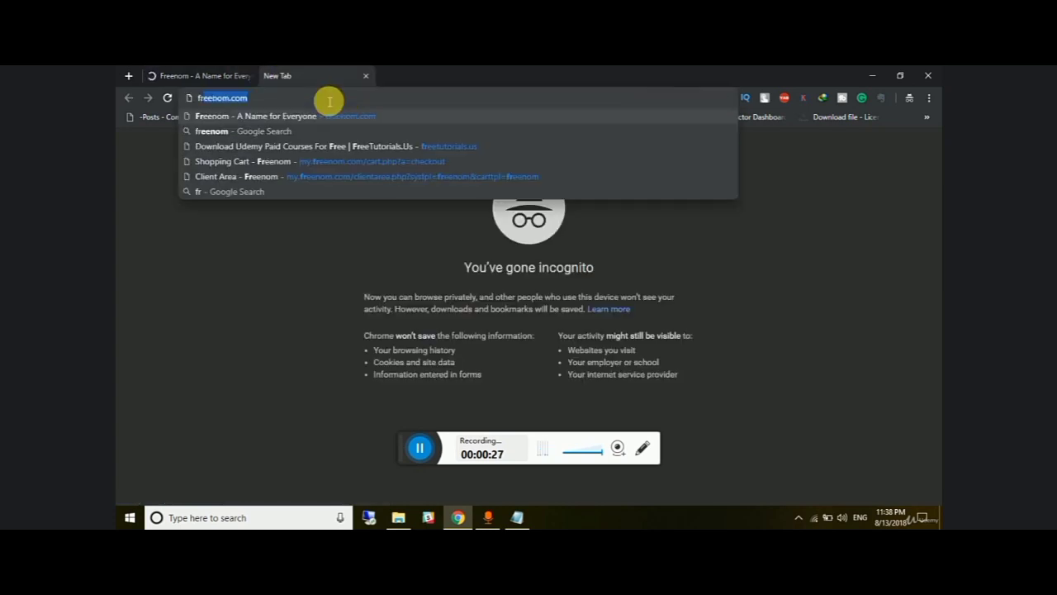
type("nom.c")
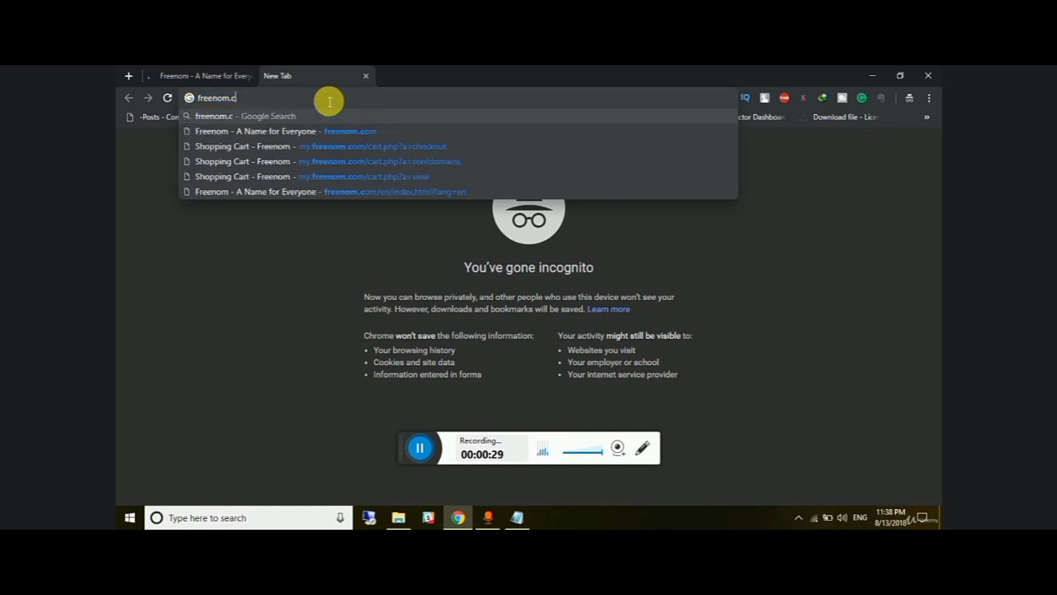
key("Return")
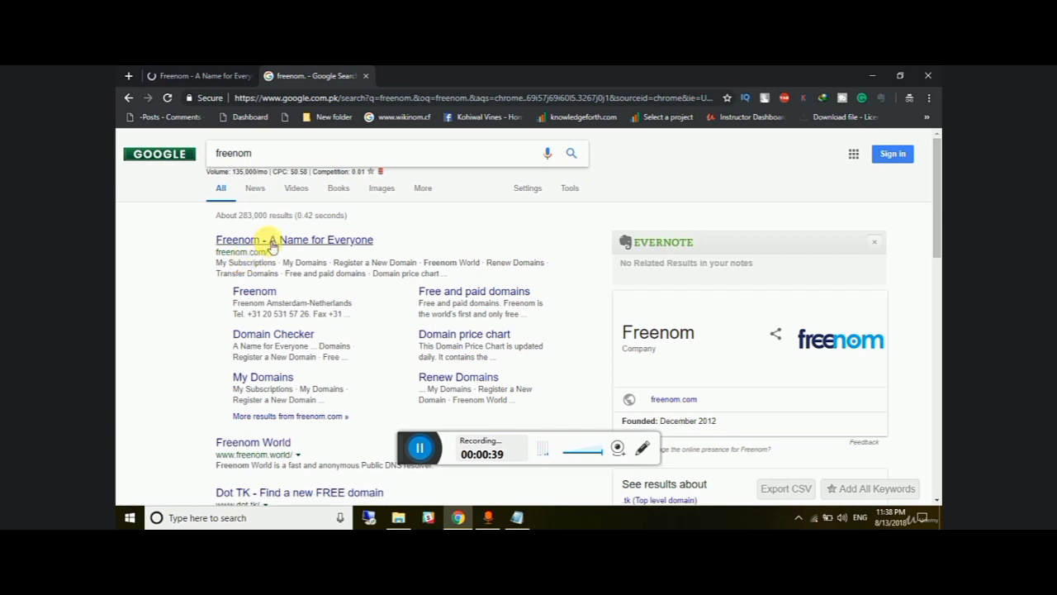
Open 'Freenom - A Name for Everyone' from the results and close the extra Freenom tab
left_click(256, 238)
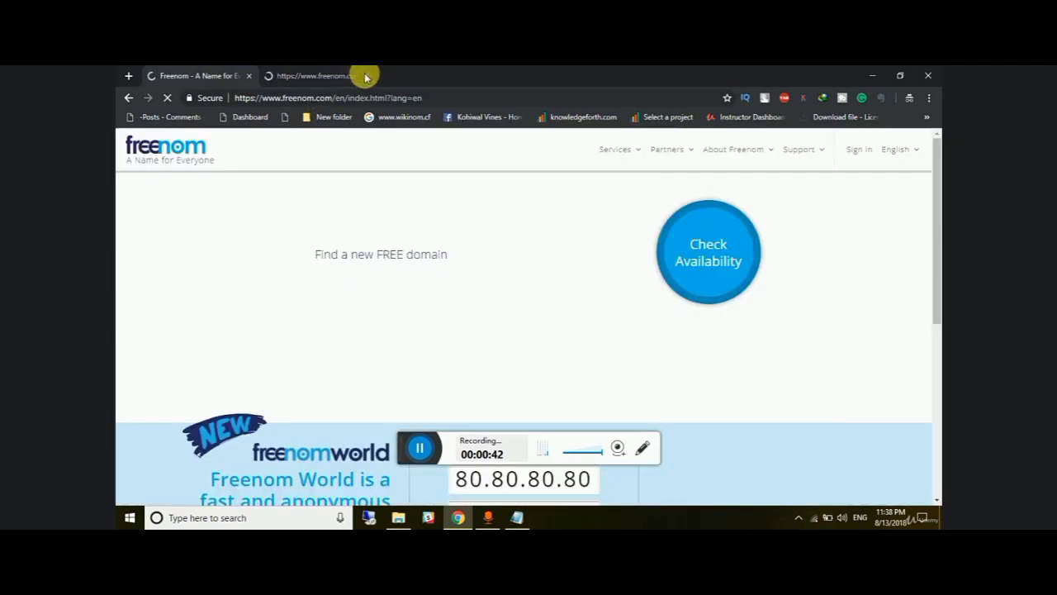
left_click(365, 75)
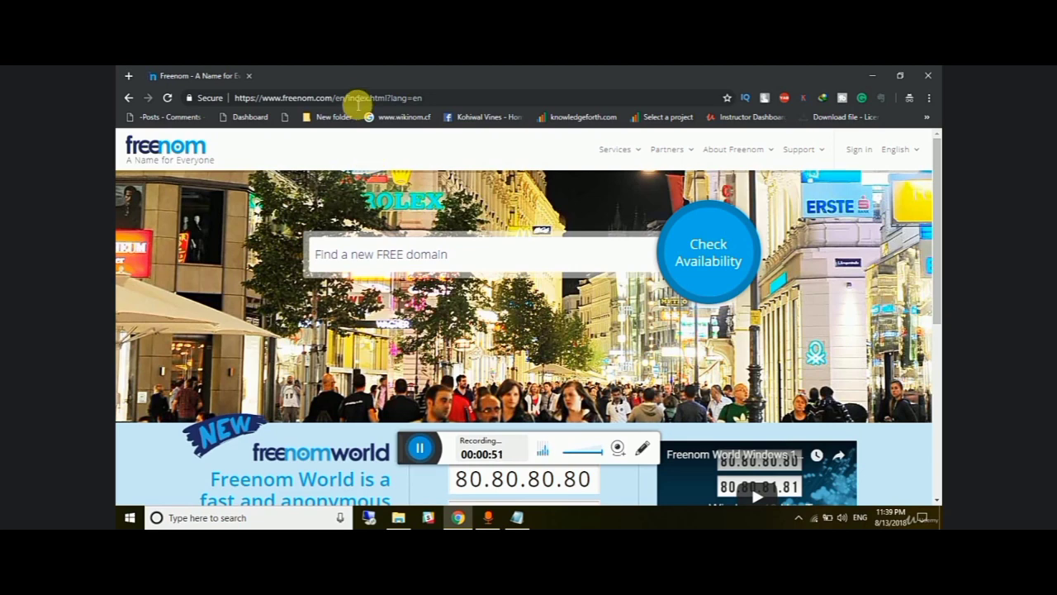
left_click(684, 261)
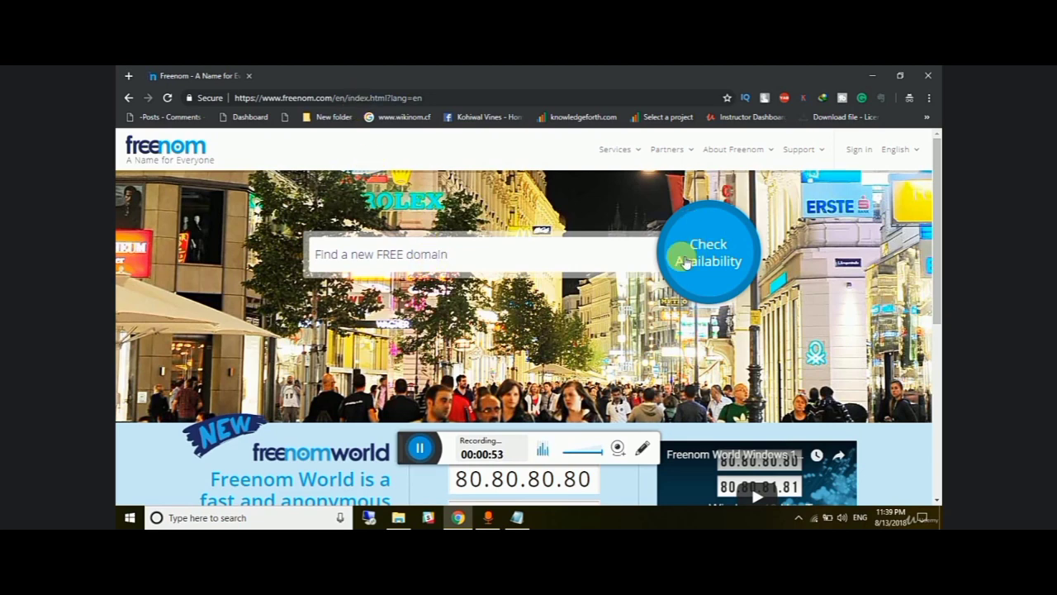
Open domainr.com in a new browser tab
left_click(128, 76)
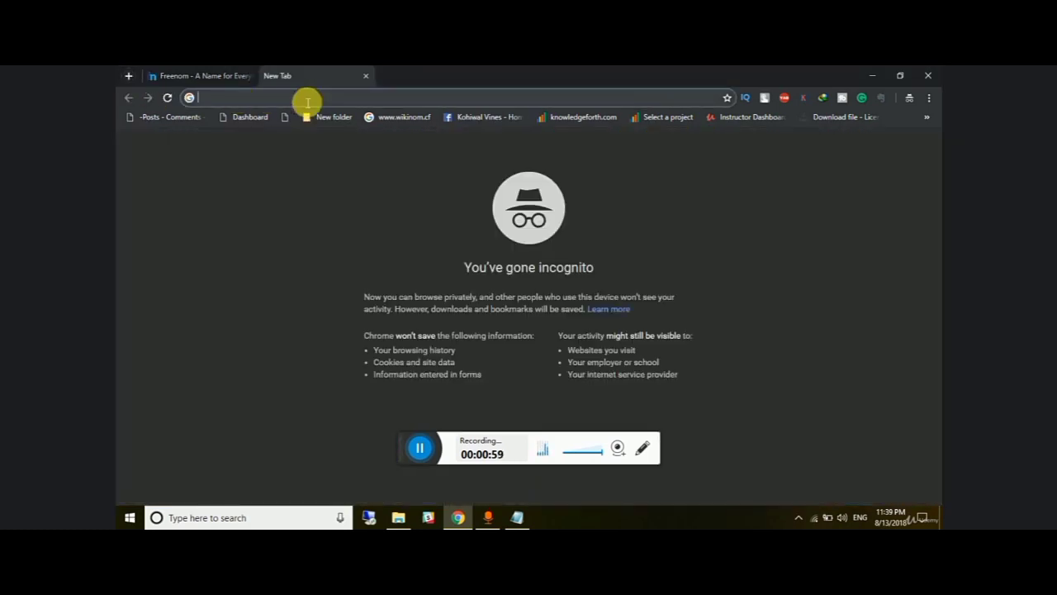
type("d")
key("Return")
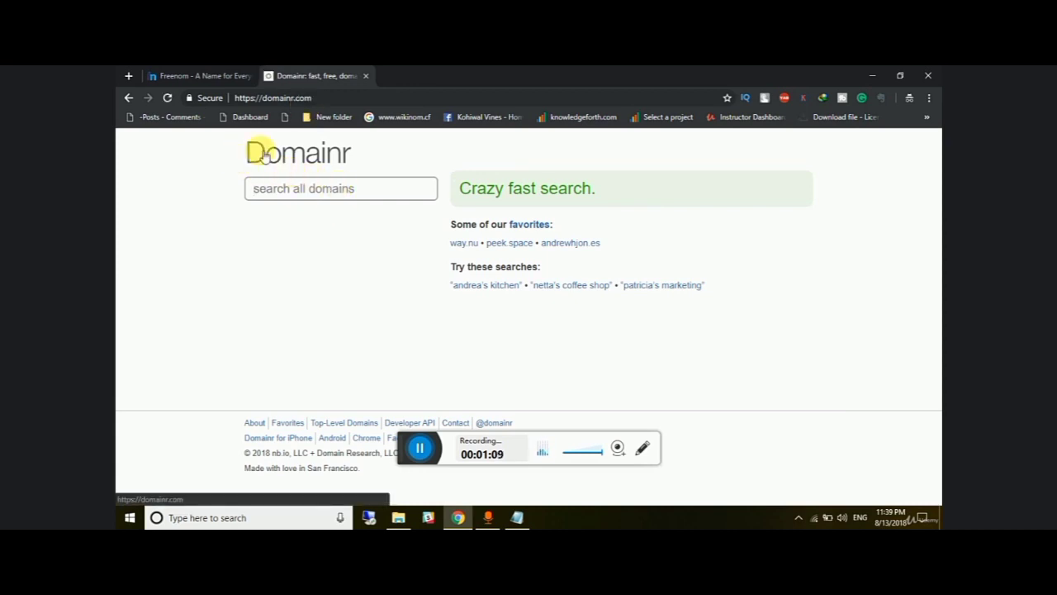
Search Domainr for mahesarasim, then return to Freenom's free domain search box
left_click(376, 159)
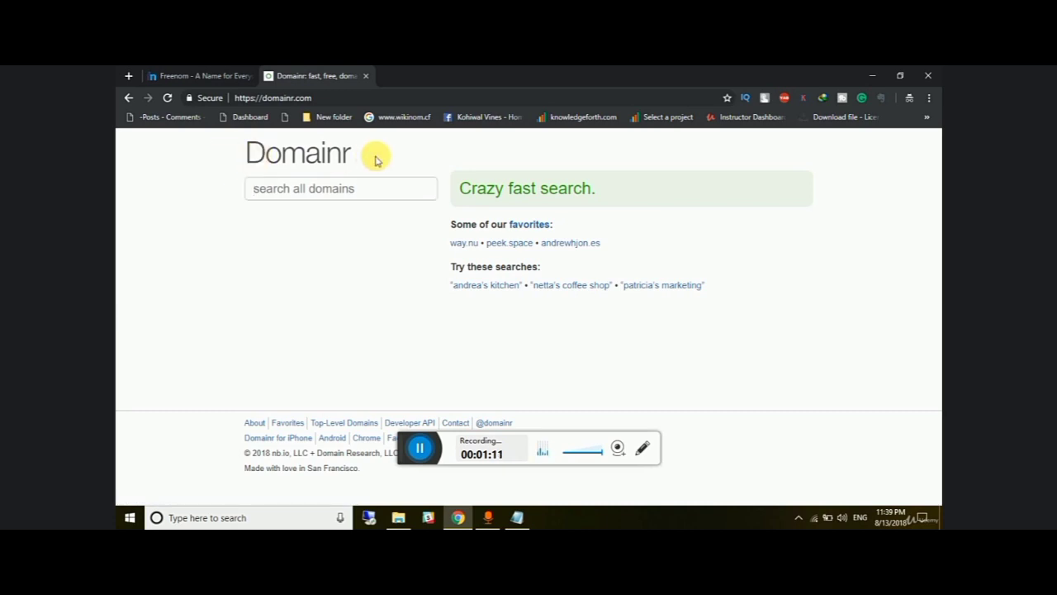
left_click(335, 192)
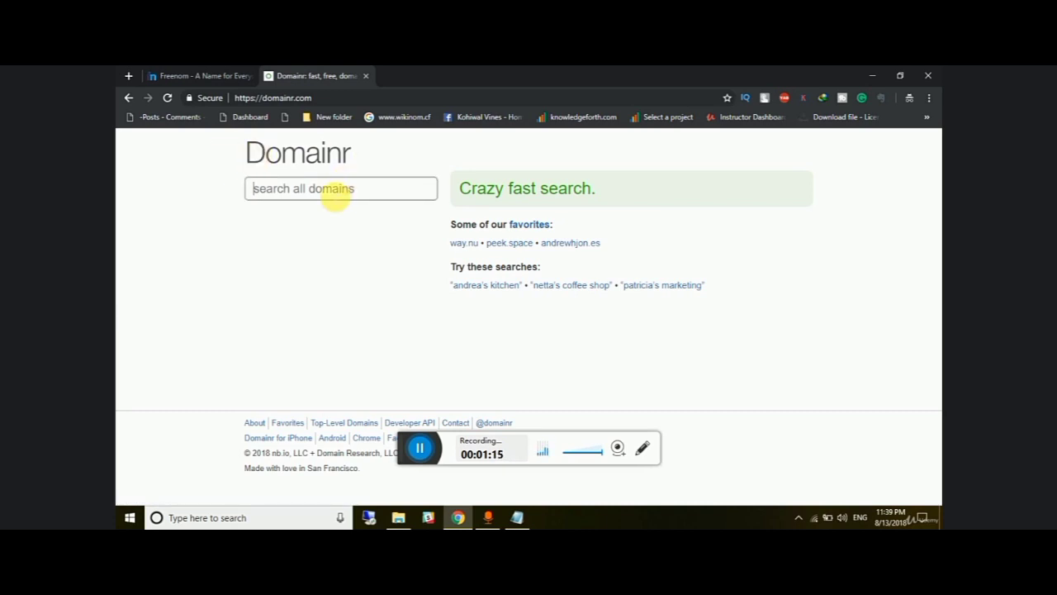
type("nagj")
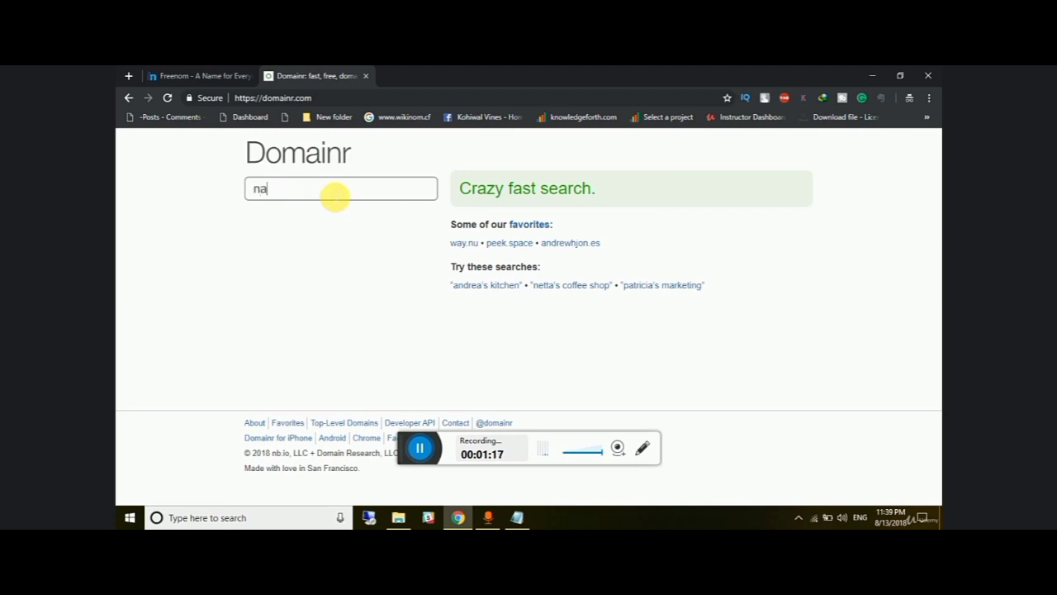
key("BackSpace")
key("BackSpace")
key("BackSpace")
key("BackSpace")
type("mahesarasim")
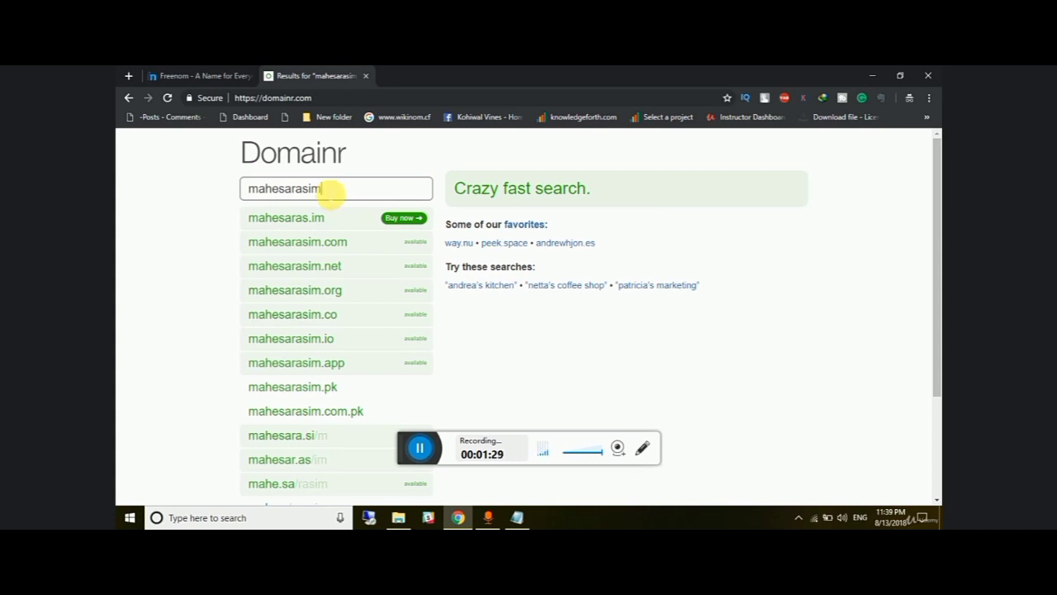
left_click(206, 75)
left_click(440, 254)
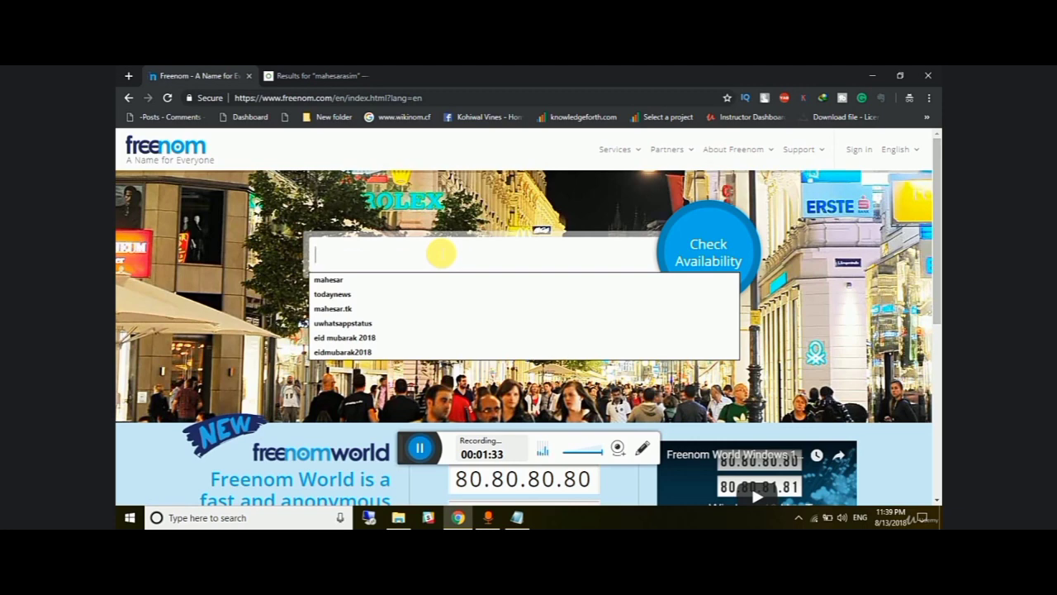
Enter mahesaras in Freenom, change the Domainr query to mahesarasif, and return to Freenom
type("mahesar")
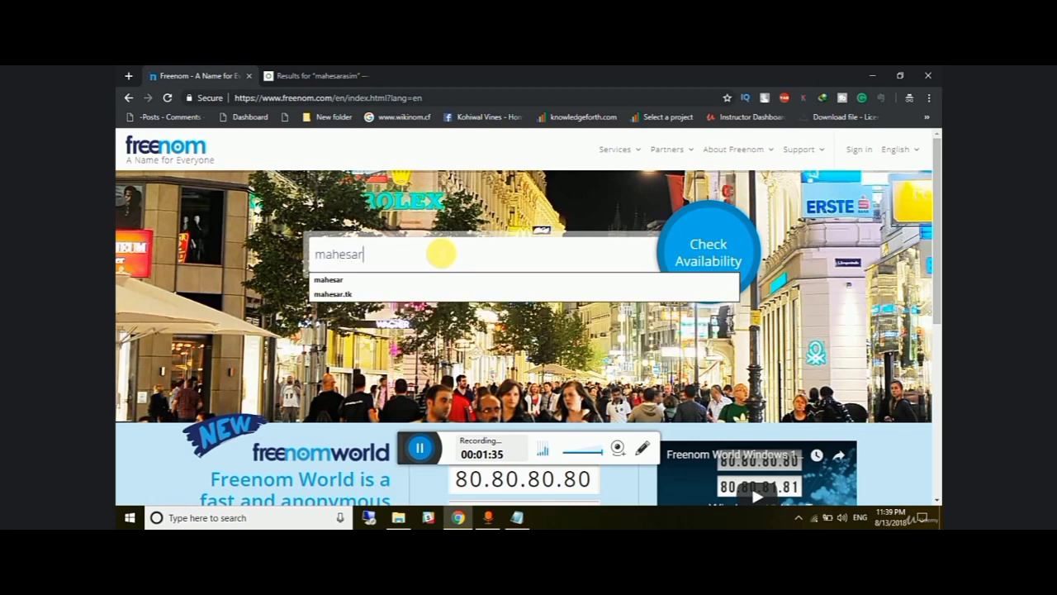
type("asif")
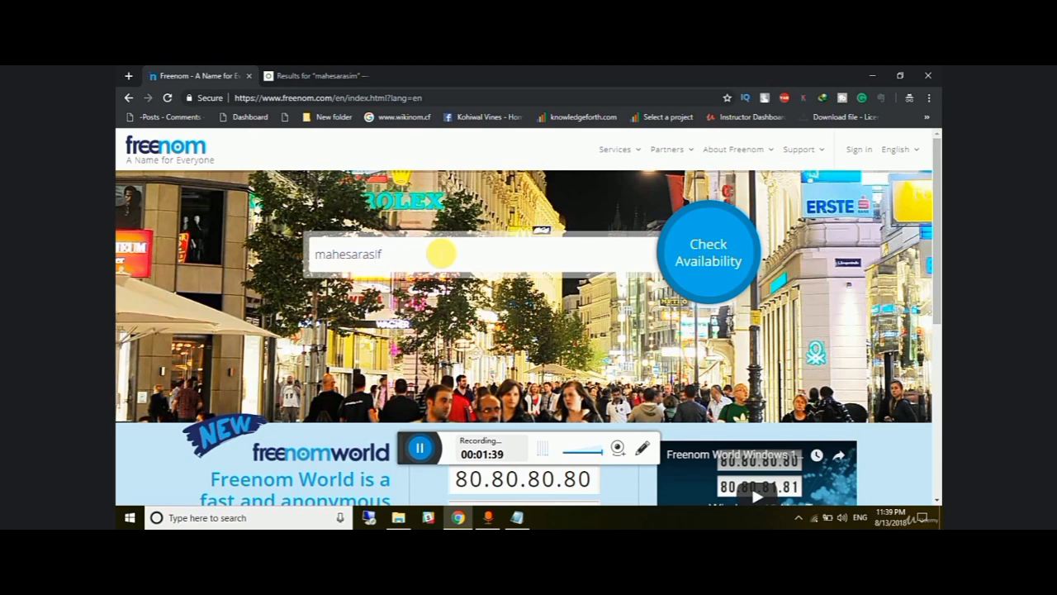
left_click(326, 75)
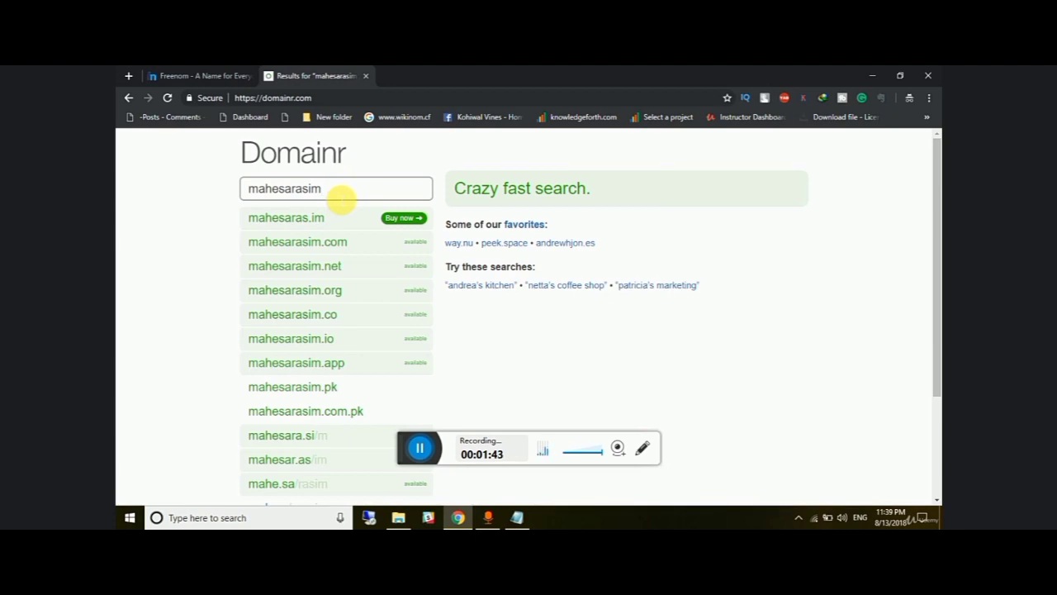
key("BackSpace")
type("f")
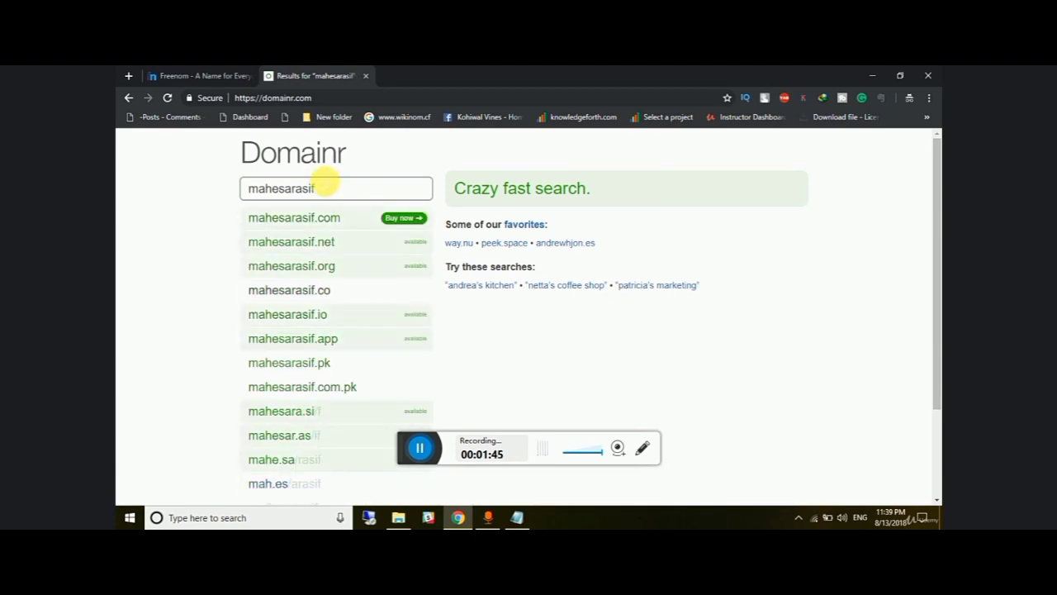
left_click(206, 75)
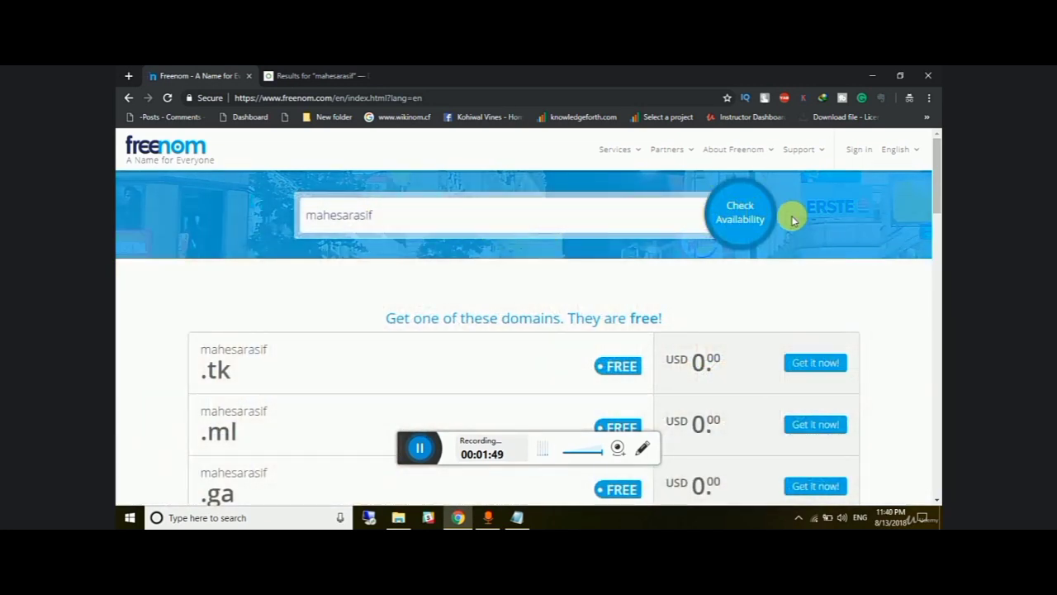
Check availability for mahesarasif and review the listed free domains and their prices
left_click(736, 221)
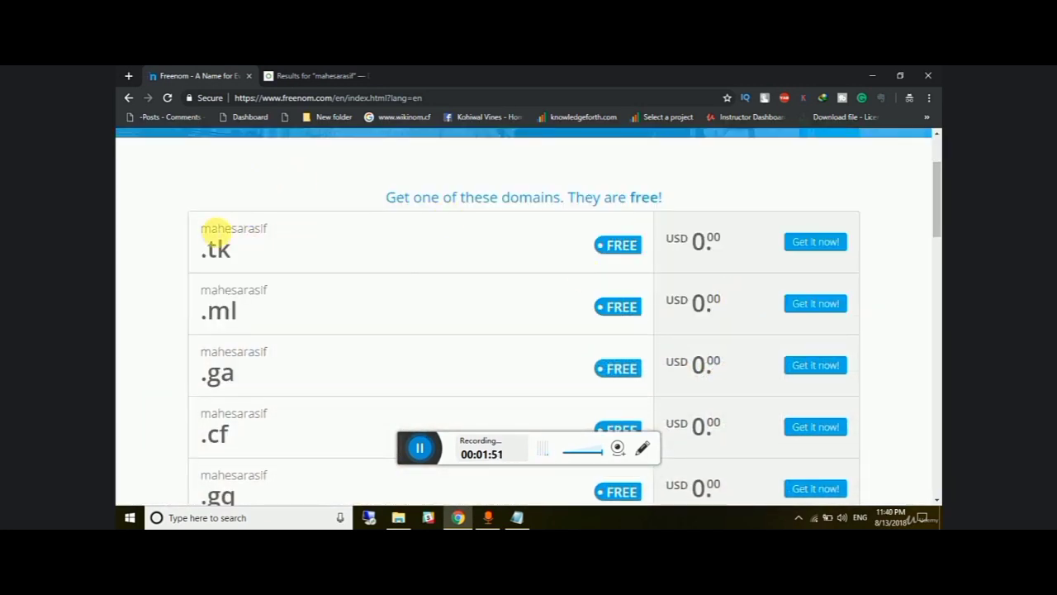
left_click_drag(205, 231, 236, 409)
left_click(181, 354)
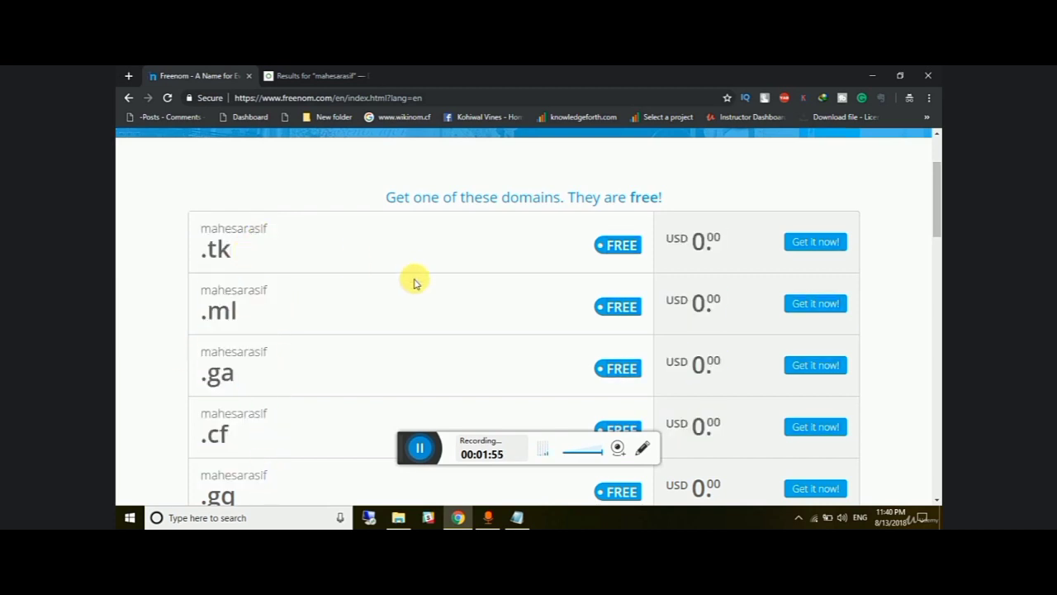
scroll(420, 302, "down", 2)
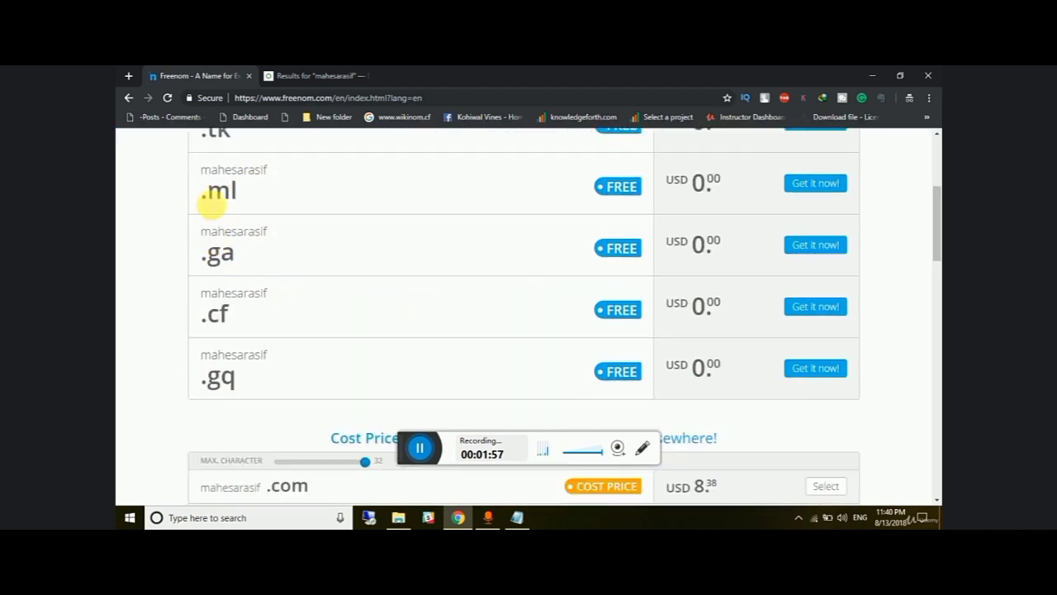
scroll(211, 199, "up", 1)
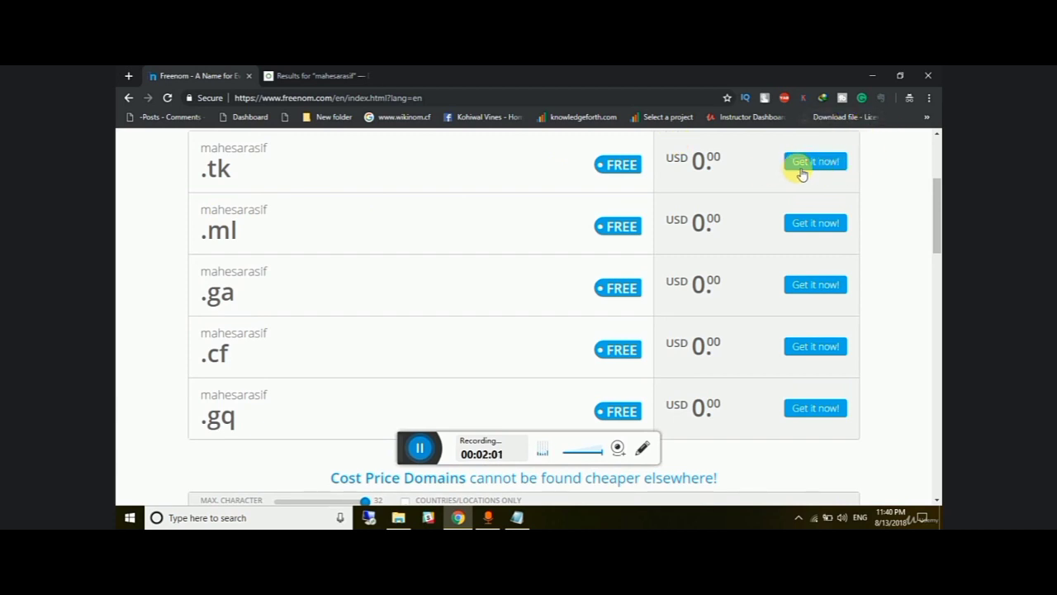
scroll(804, 177, "down", 5)
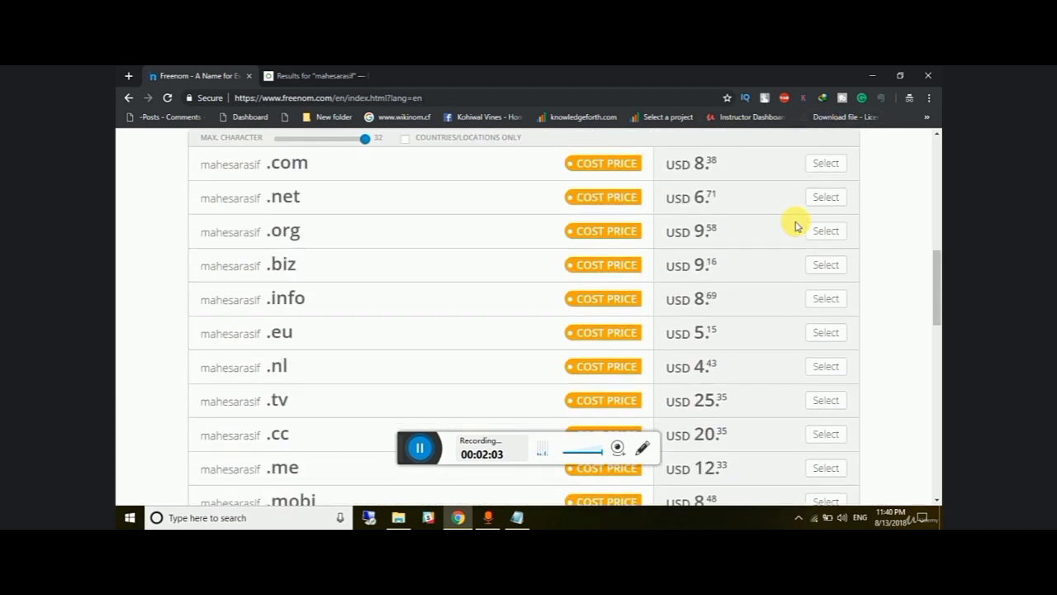
scroll(795, 226, "up", 2)
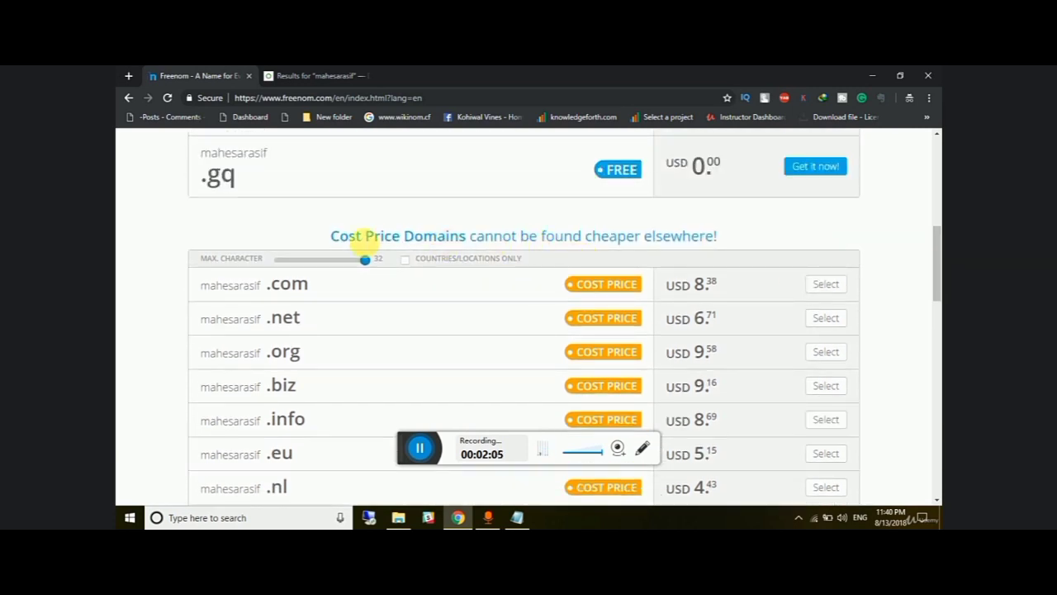
scroll(496, 211, "up", 3)
scroll(538, 232, "down", 3)
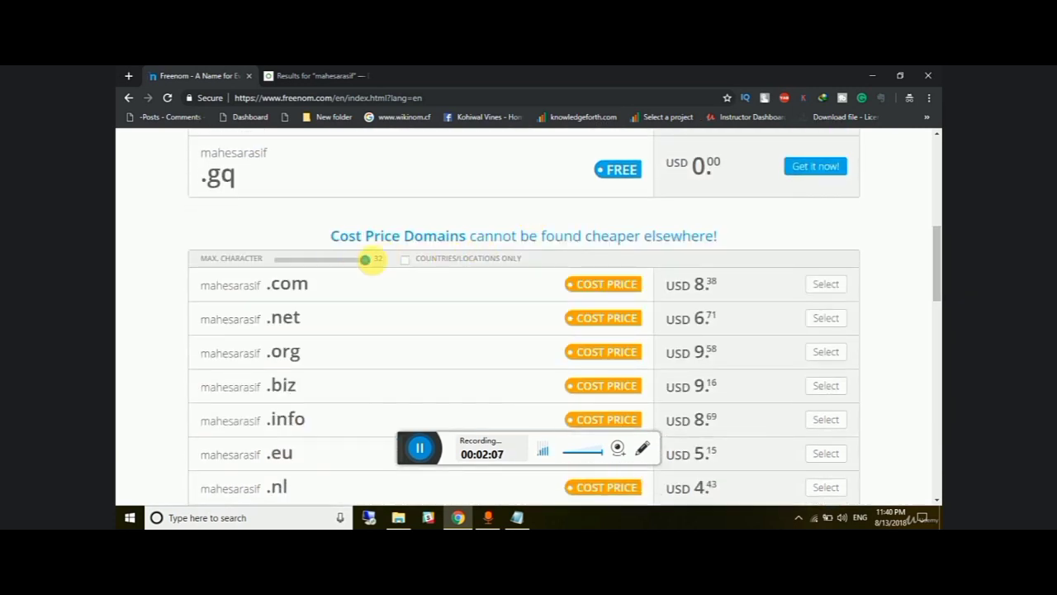
left_click_drag(306, 224, 732, 238)
left_click(729, 259)
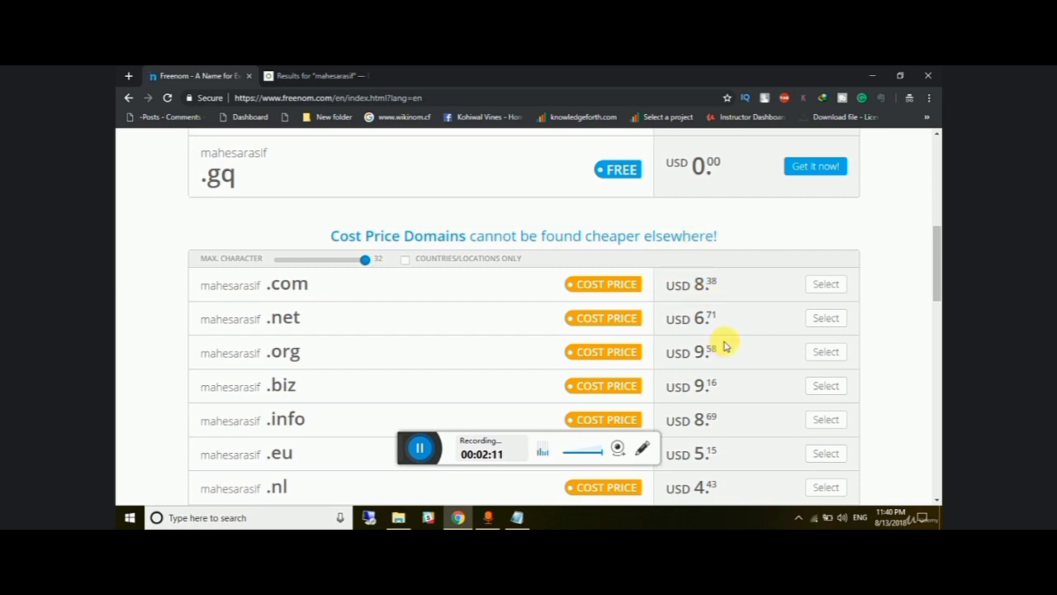
scroll(724, 345, "up", 2)
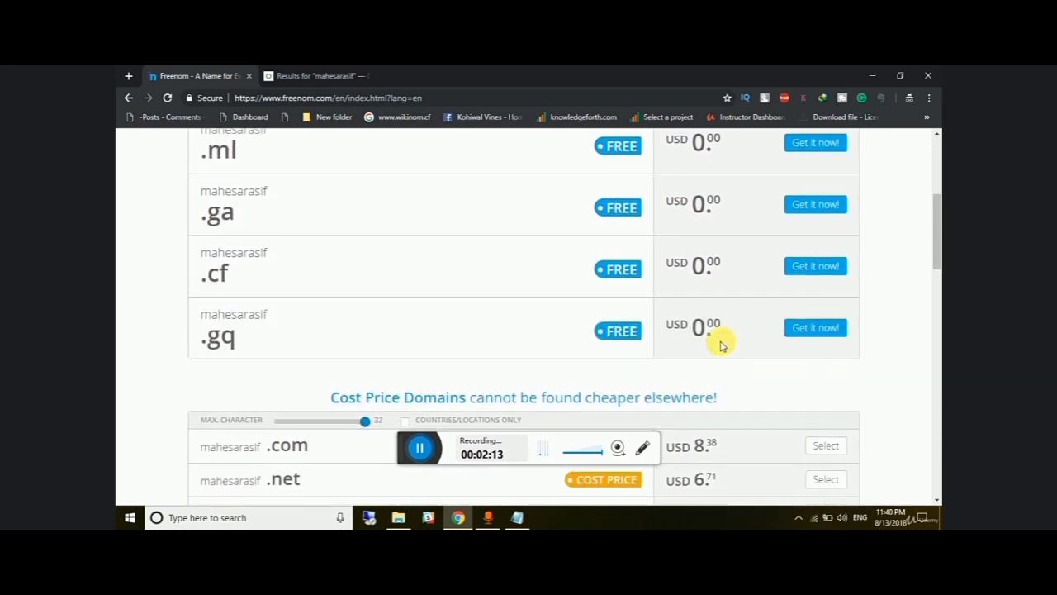
scroll(720, 347, "down", 3)
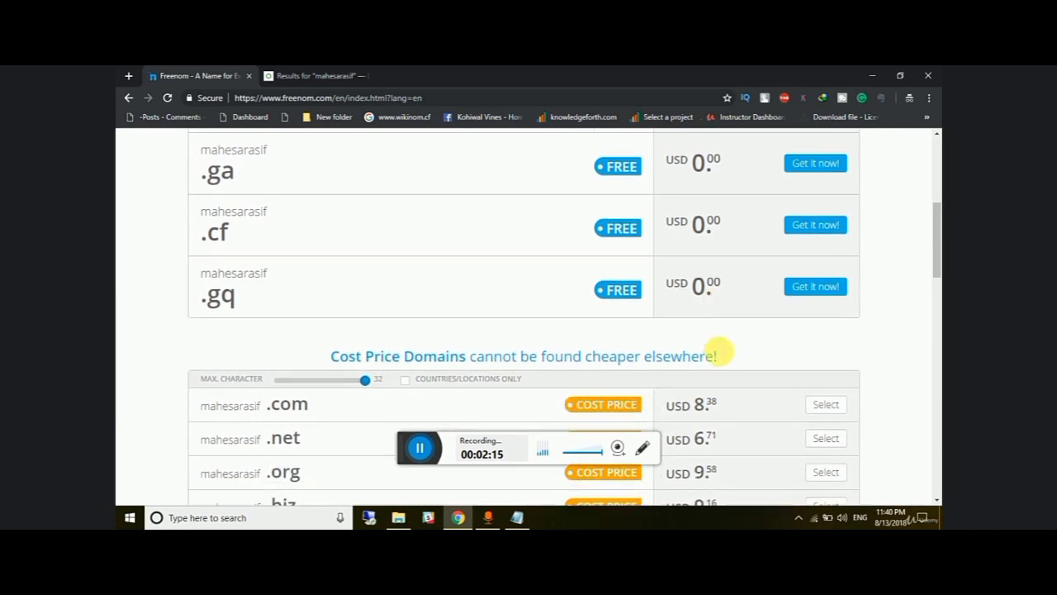
Inspect the .com, .net, .tk and .cf rows of the availability results
double_click(261, 245)
left_click(308, 239)
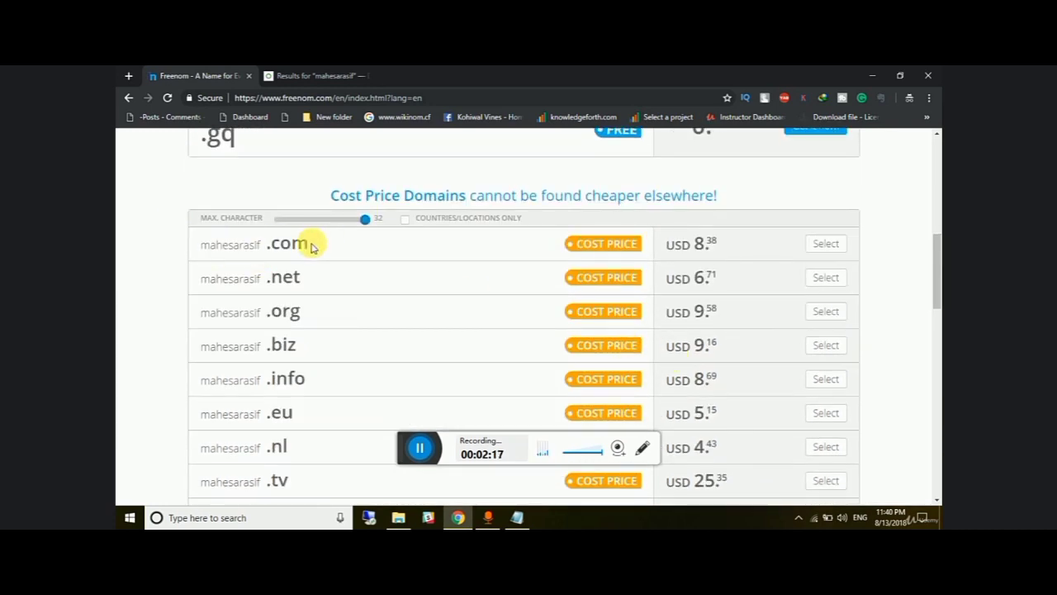
triple_click(290, 279)
scroll(353, 266, "up", 4)
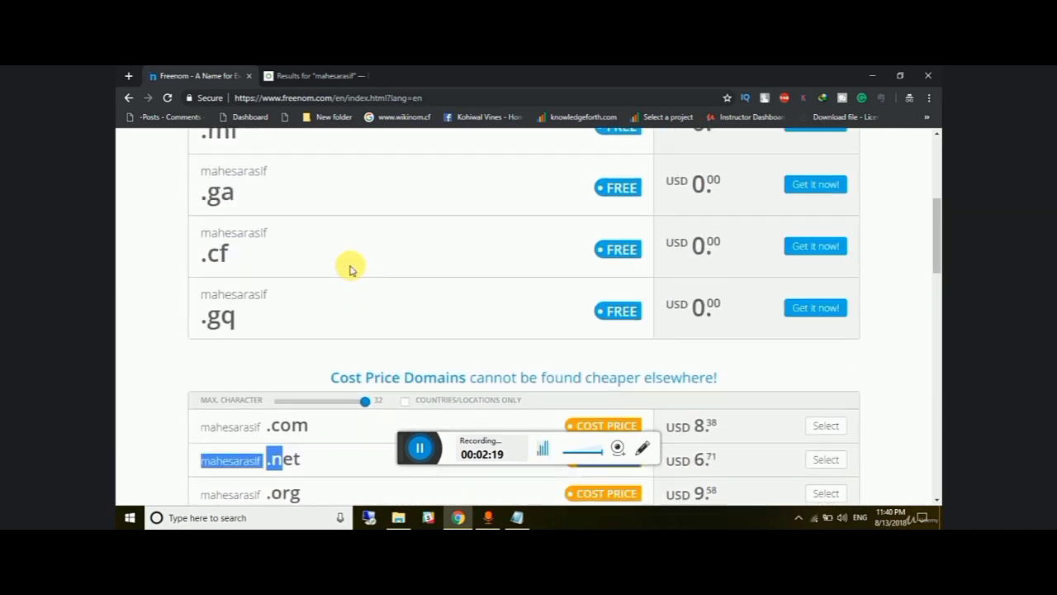
scroll(350, 260, "up", 1)
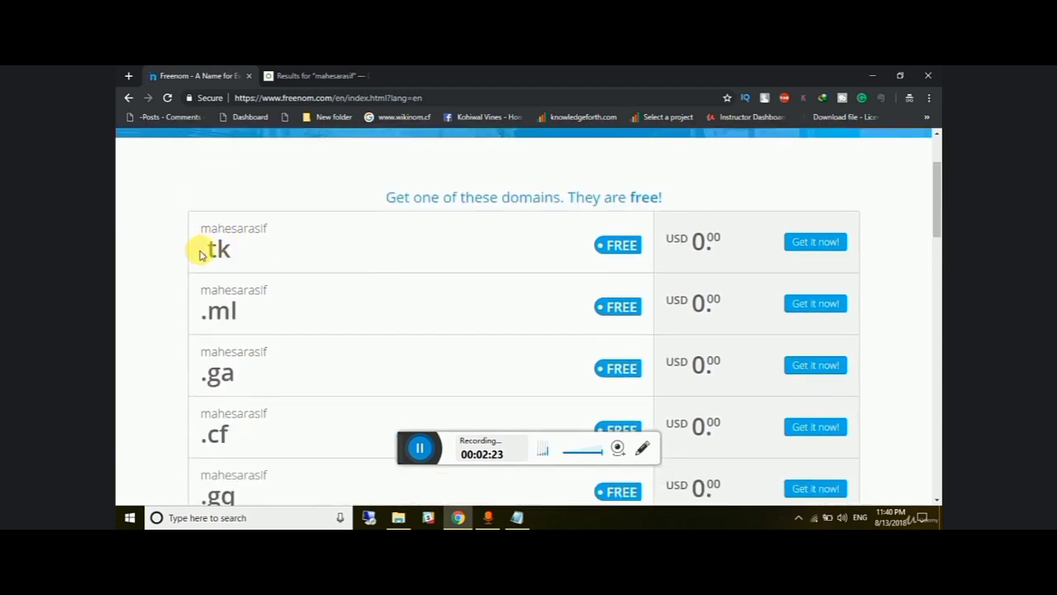
left_click_drag(224, 247, 221, 318)
scroll(236, 368, "down", 2)
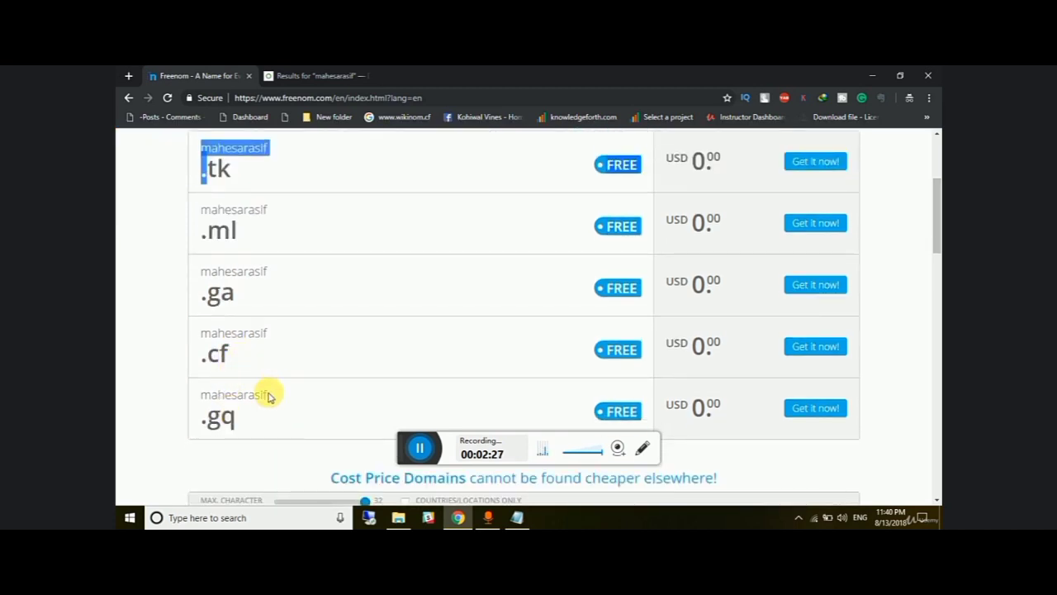
scroll(267, 394, "up", 2)
left_click(365, 265)
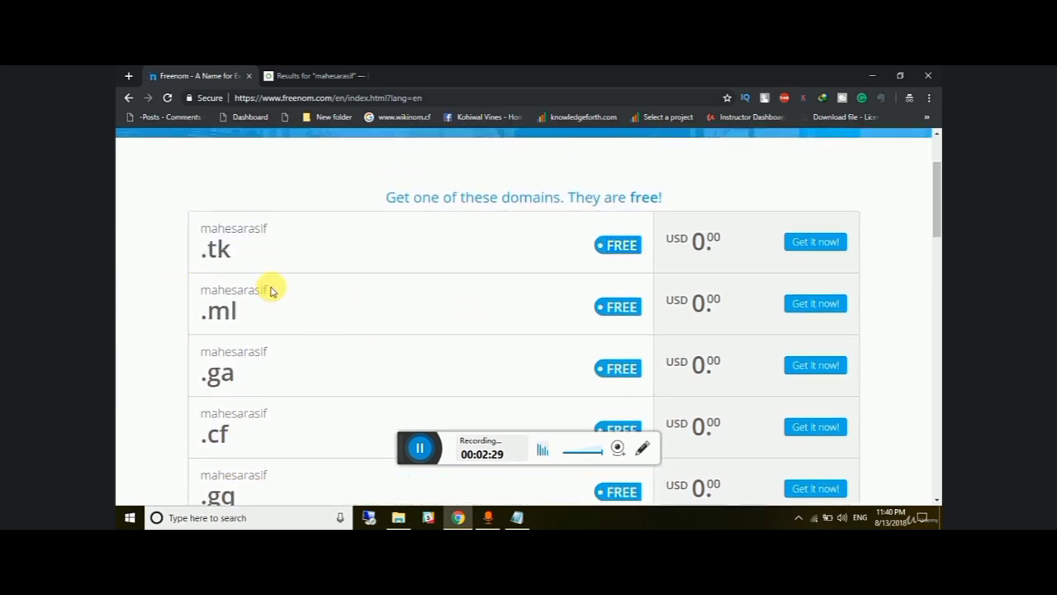
scroll(255, 453, "down", 2)
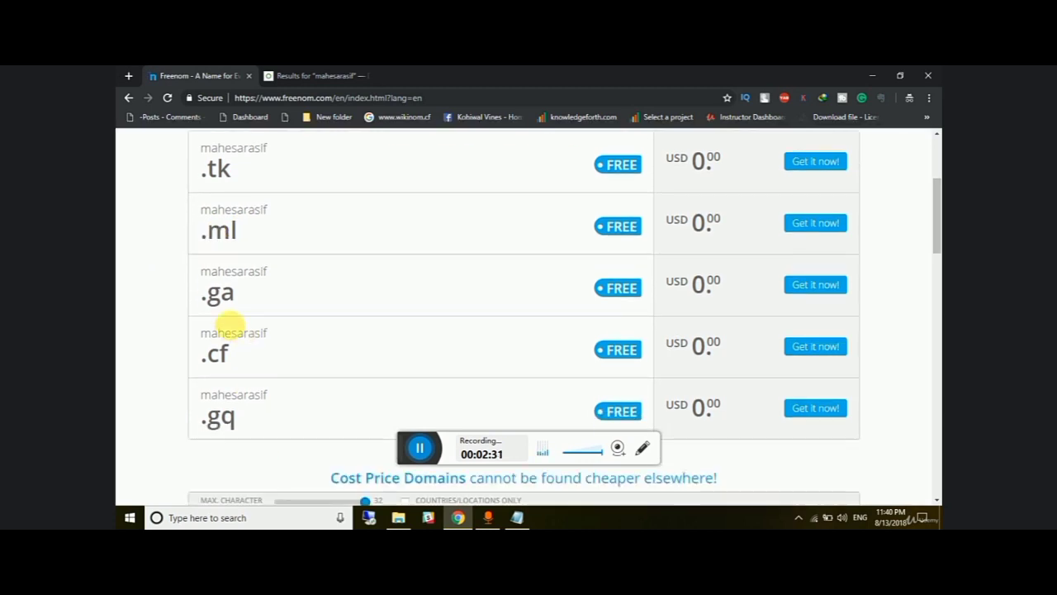
left_click_drag(245, 353, 208, 357)
left_click(208, 355)
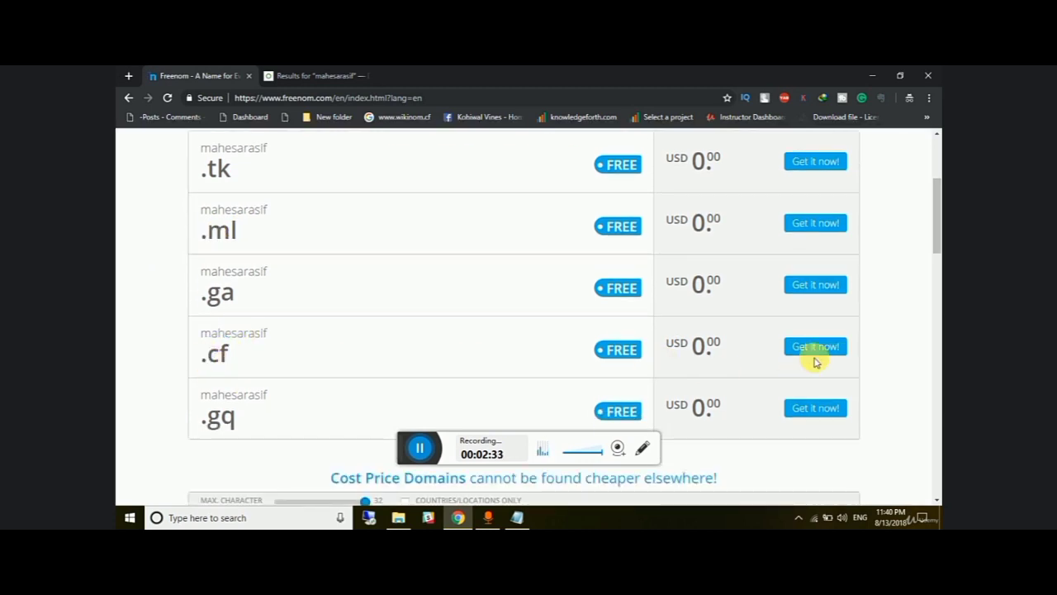
Add the free mahesarasif.cf domain to the cart and go to checkout
left_click(824, 345)
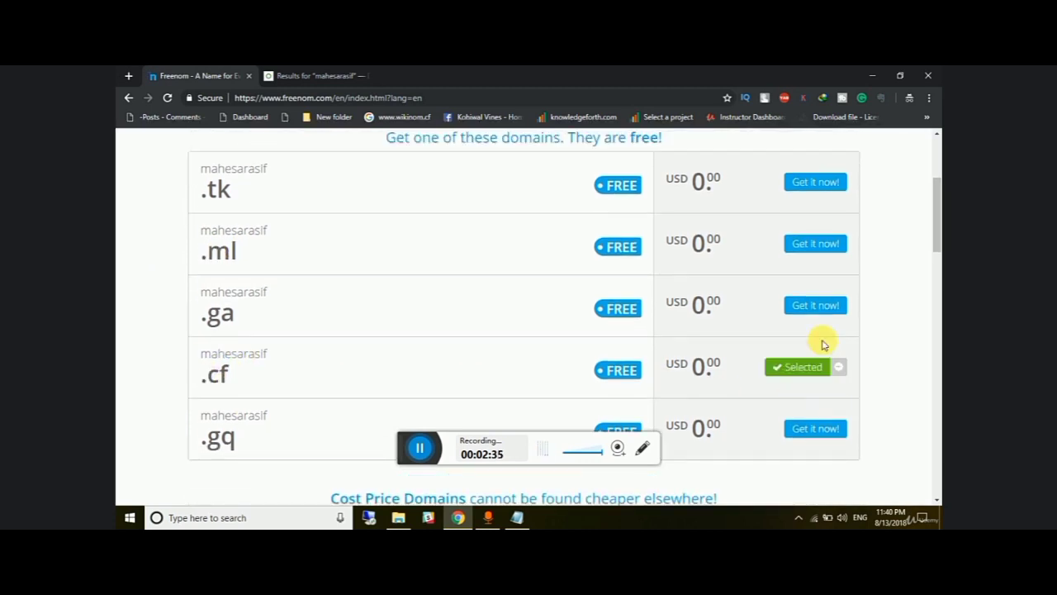
scroll(826, 313, "up", 2)
left_click(820, 252)
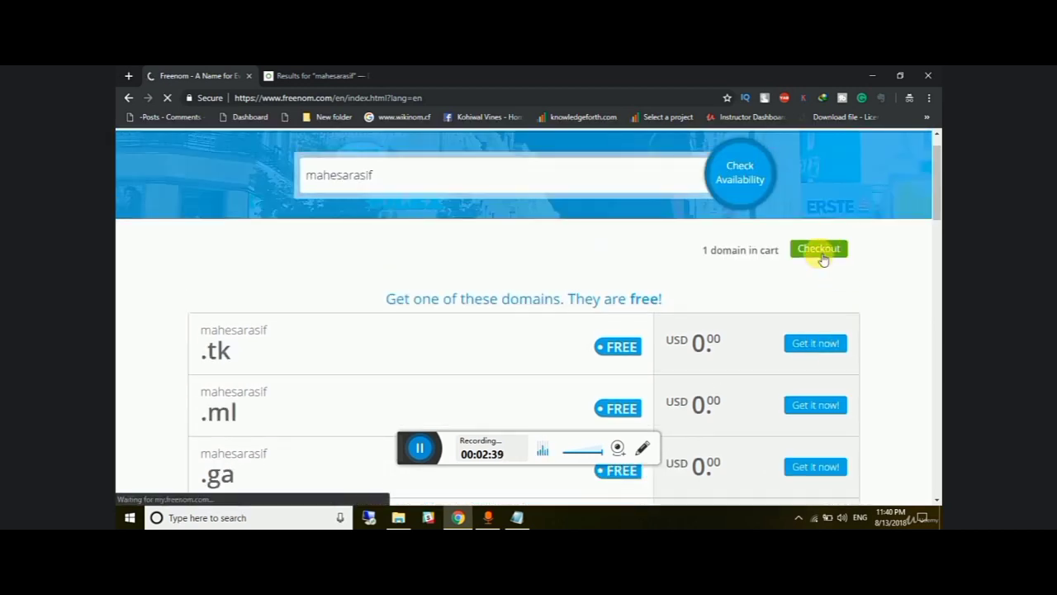
Search Domainr for mahesarasif.cf and open its availability details
left_click(311, 76)
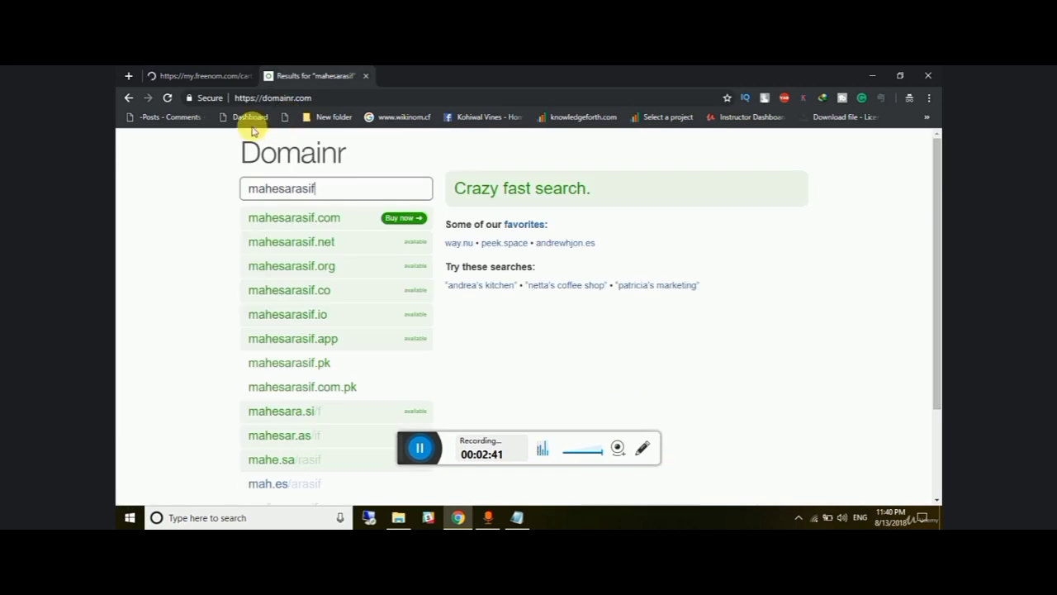
left_click(281, 97)
left_click(326, 149)
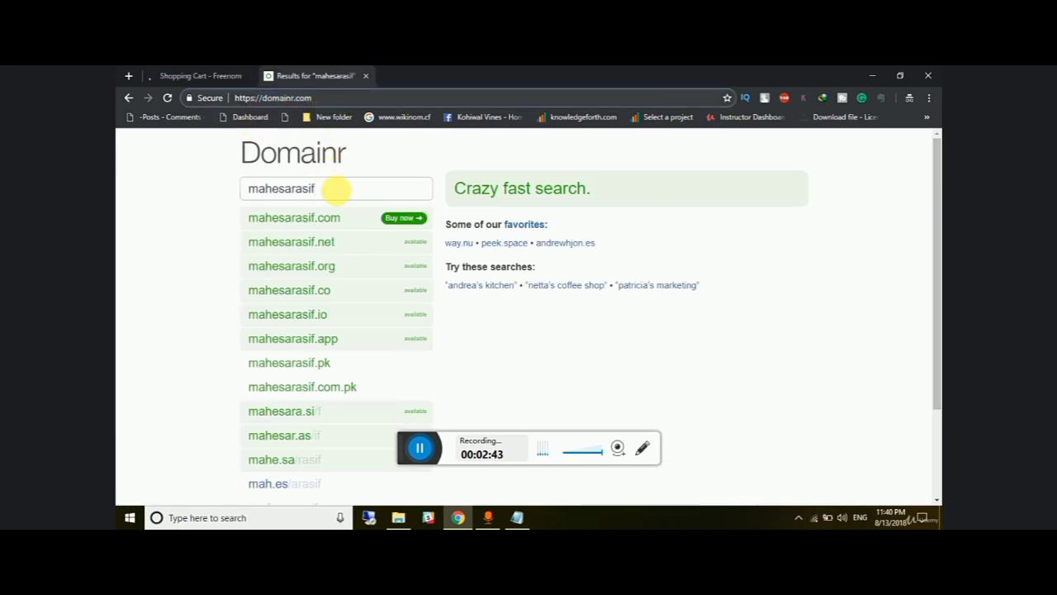
left_click_drag(336, 189, 220, 189)
left_click(352, 191)
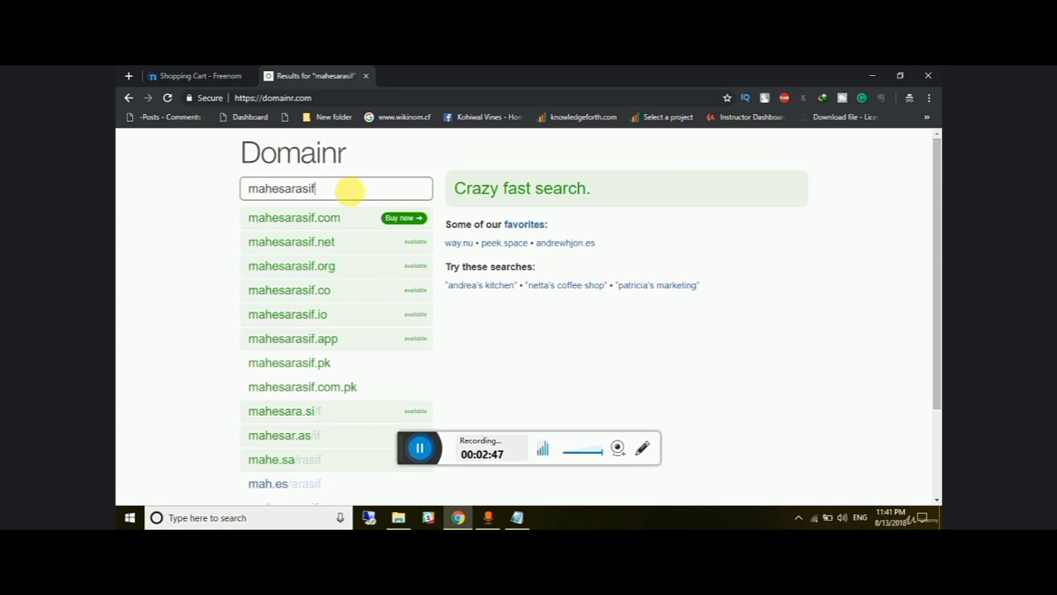
type(".cf")
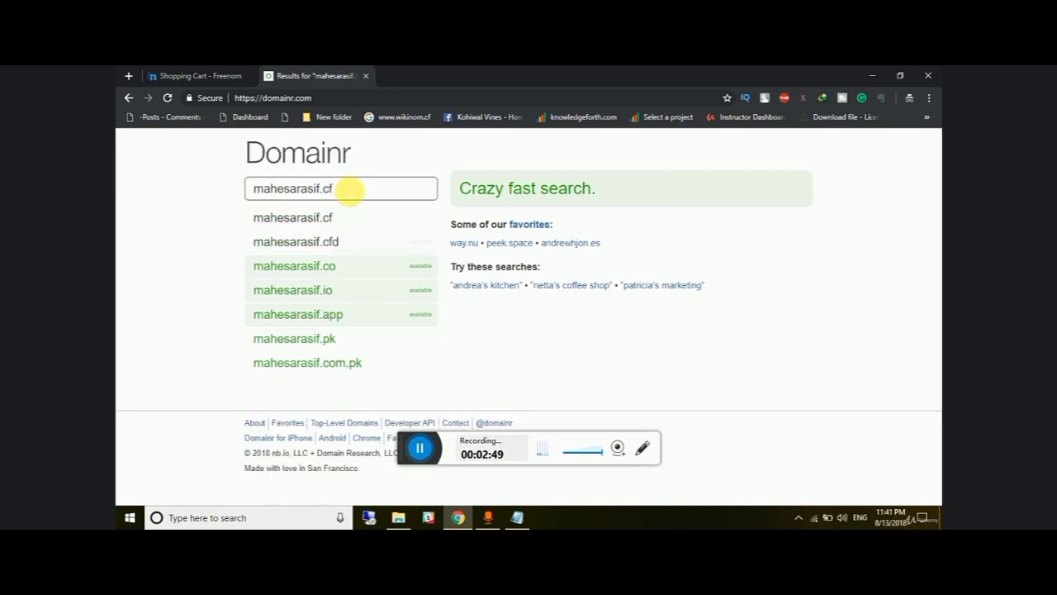
mouse_move(337, 215)
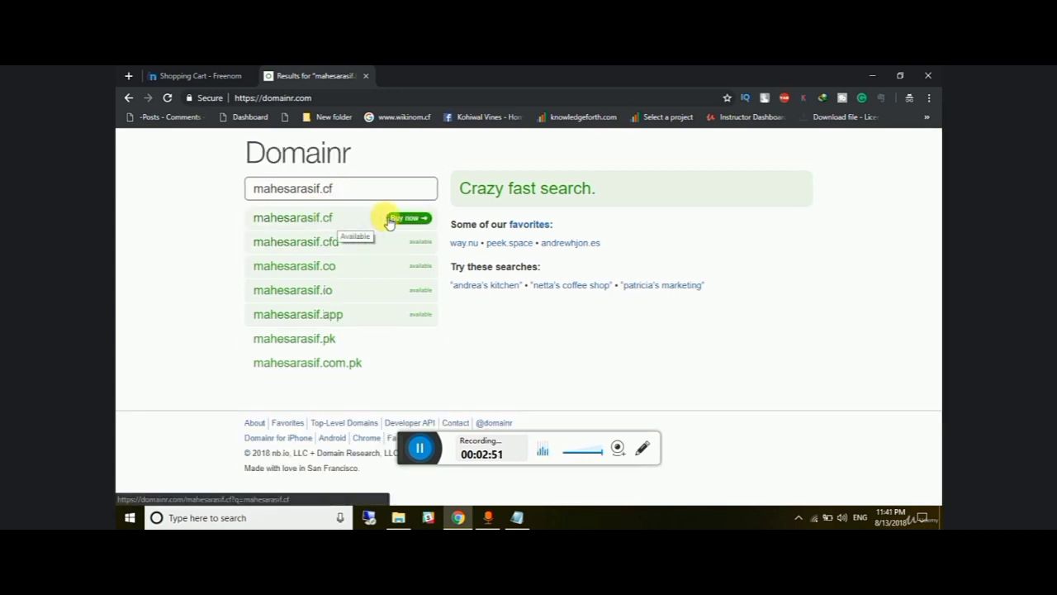
left_click(314, 222)
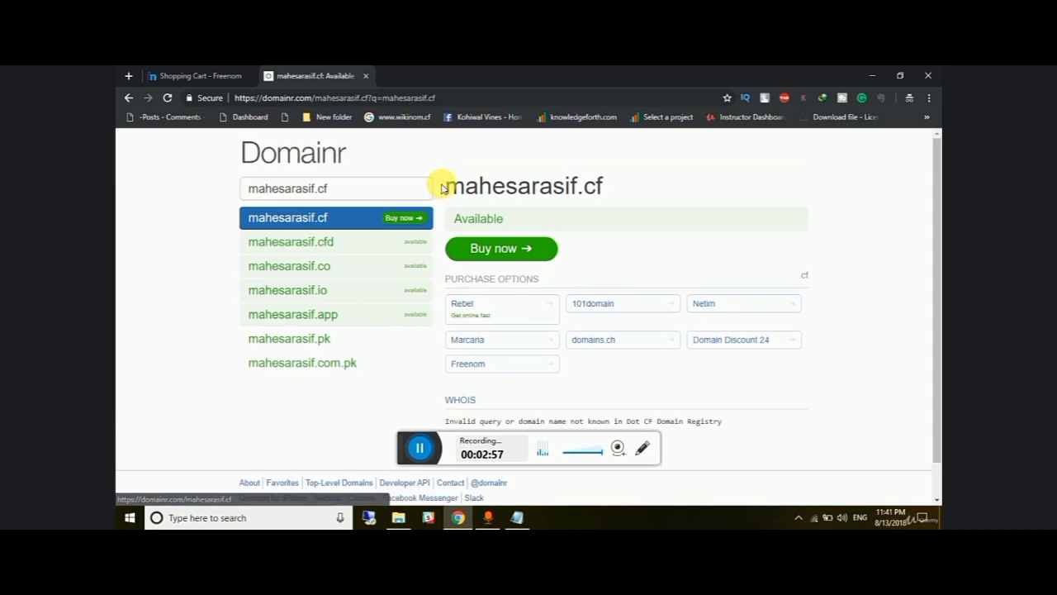
Remove the .cf ending from the Domainr query to try mahesarasif.com instead
left_click(343, 192)
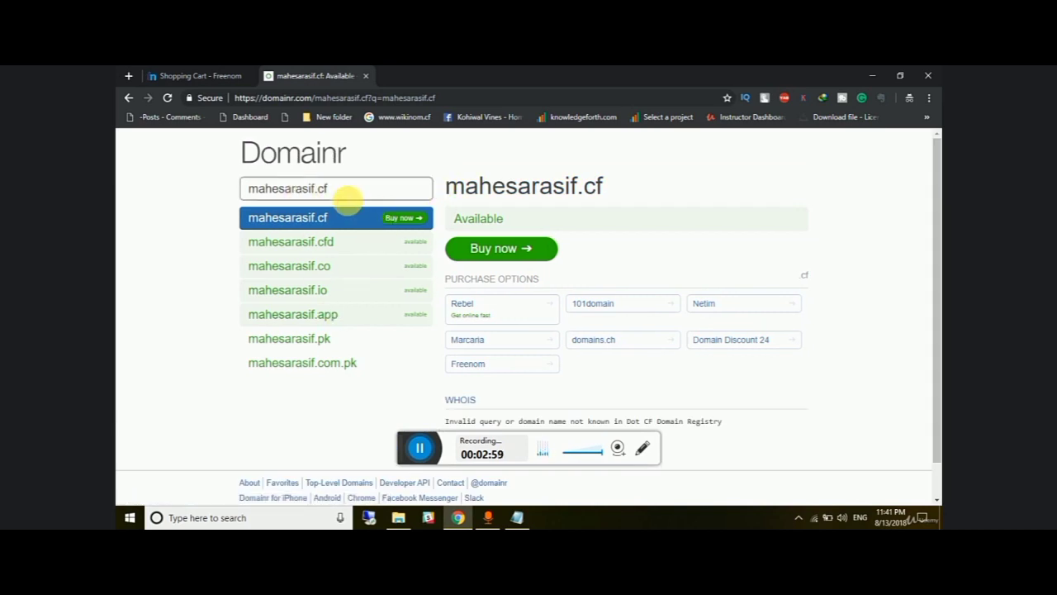
key("BackSpace")
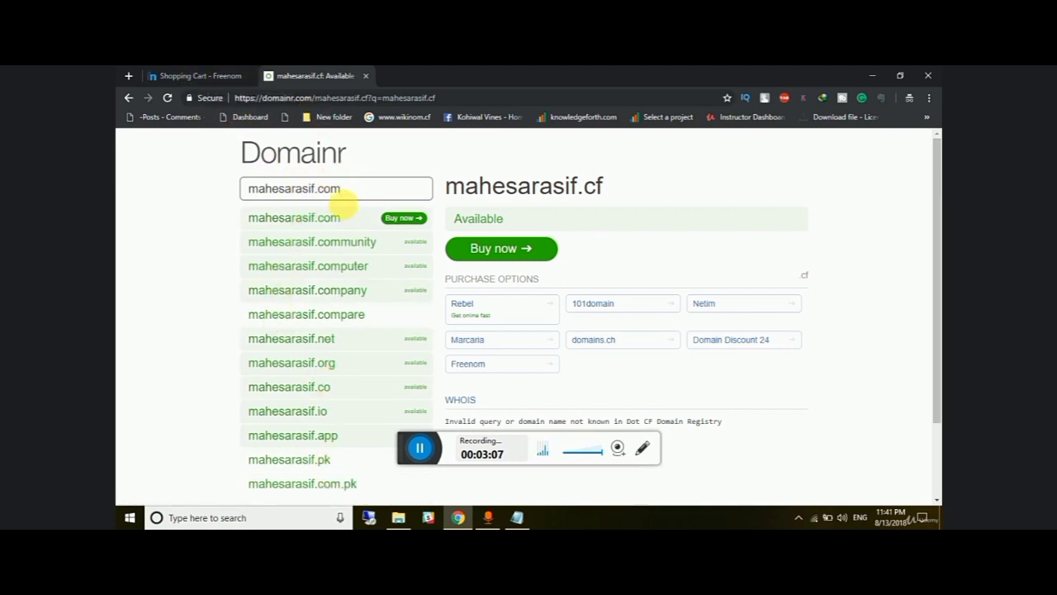
left_click_drag(343, 189, 257, 189)
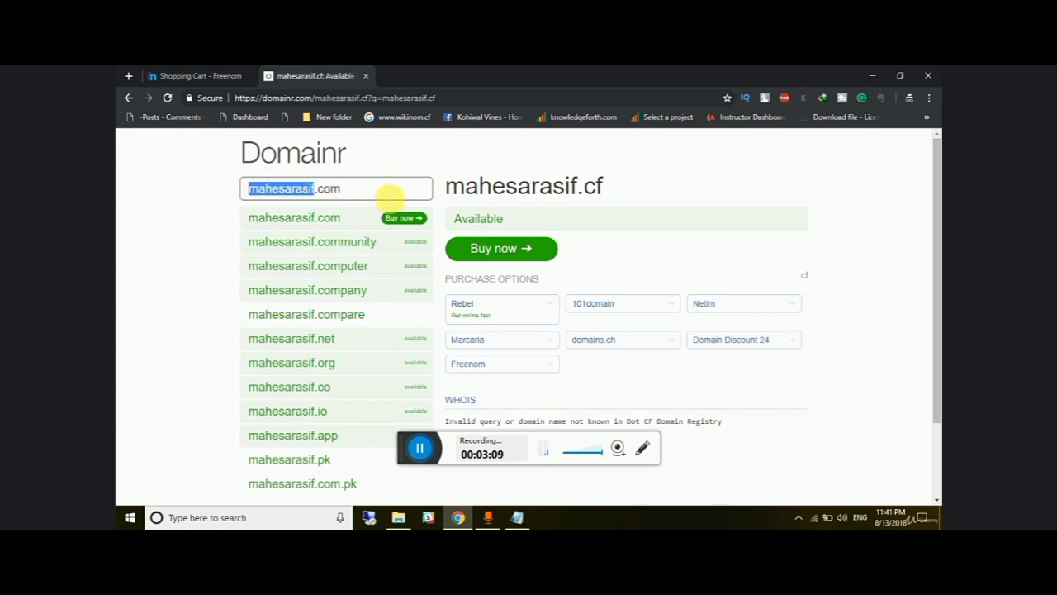
left_click(398, 191)
In the Freenom cart, set the mahesarasif.cf period to 12 Months @ FREE
left_click(201, 77)
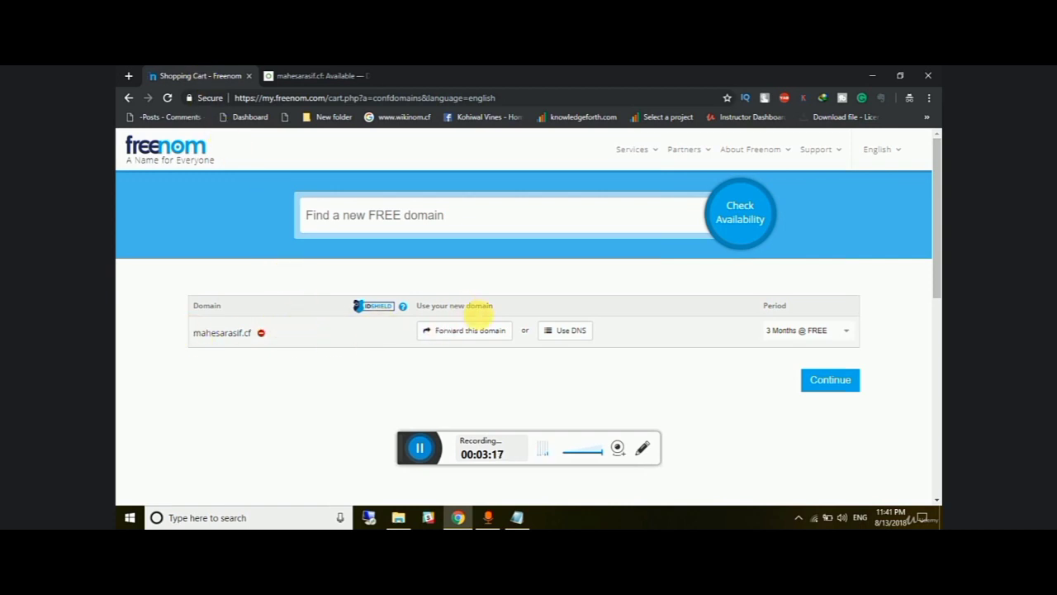
scroll(484, 307, "down", 1)
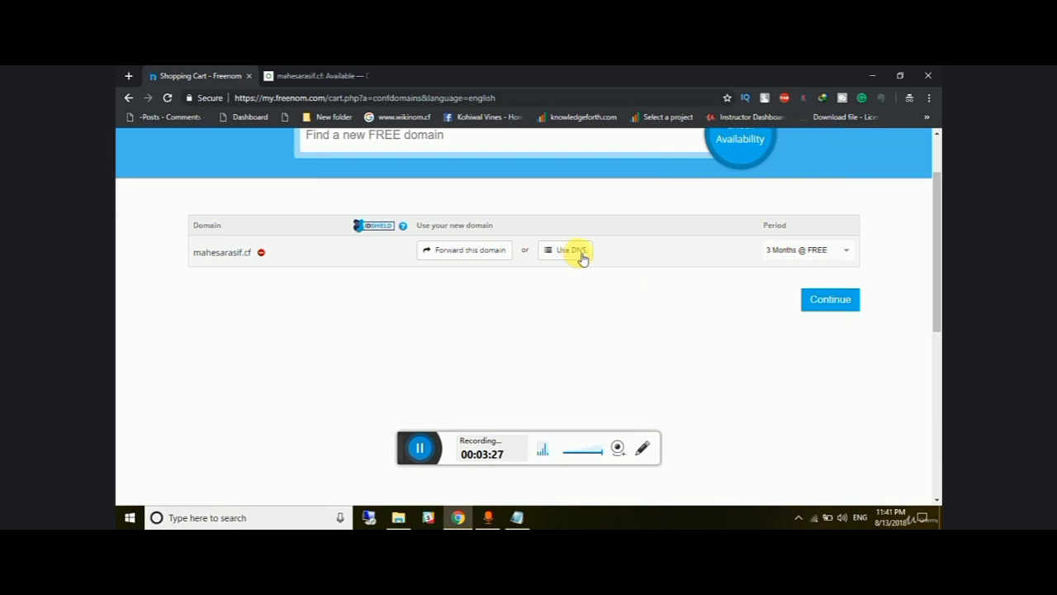
left_click(791, 258)
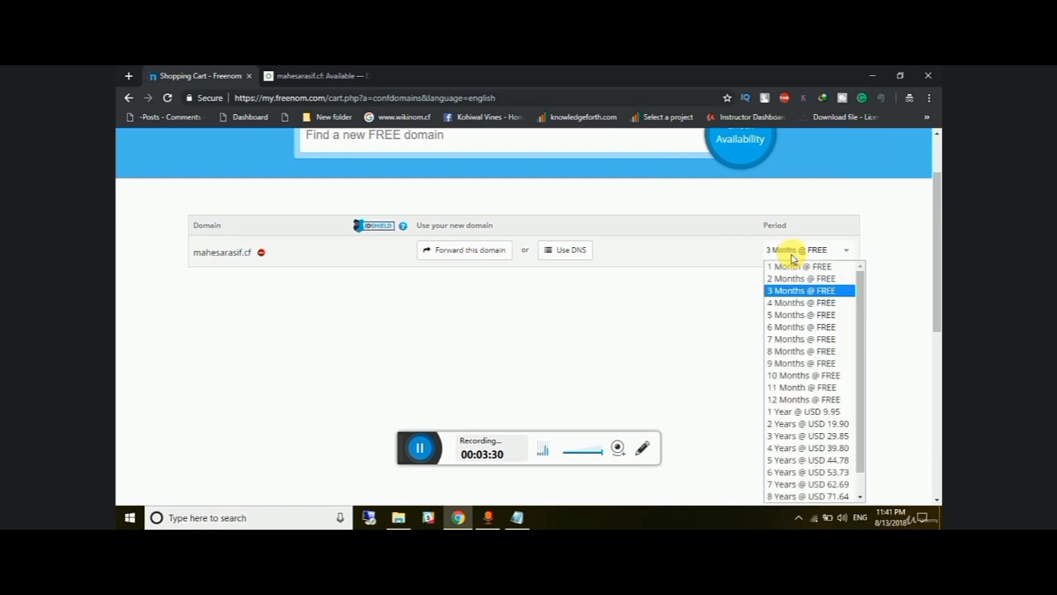
left_click(791, 399)
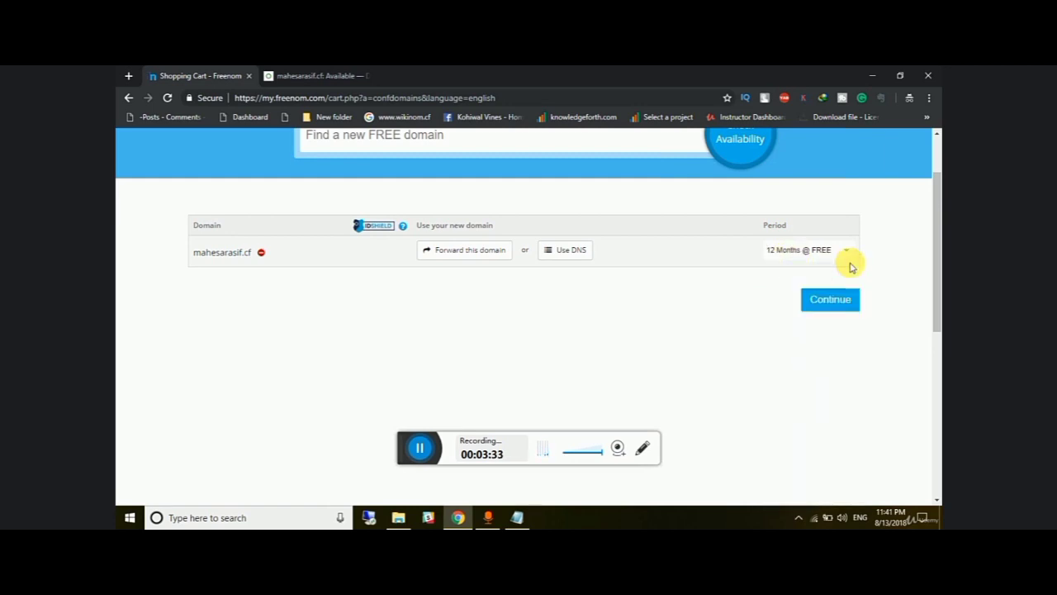
left_click_drag(789, 224, 762, 228)
left_click(786, 236)
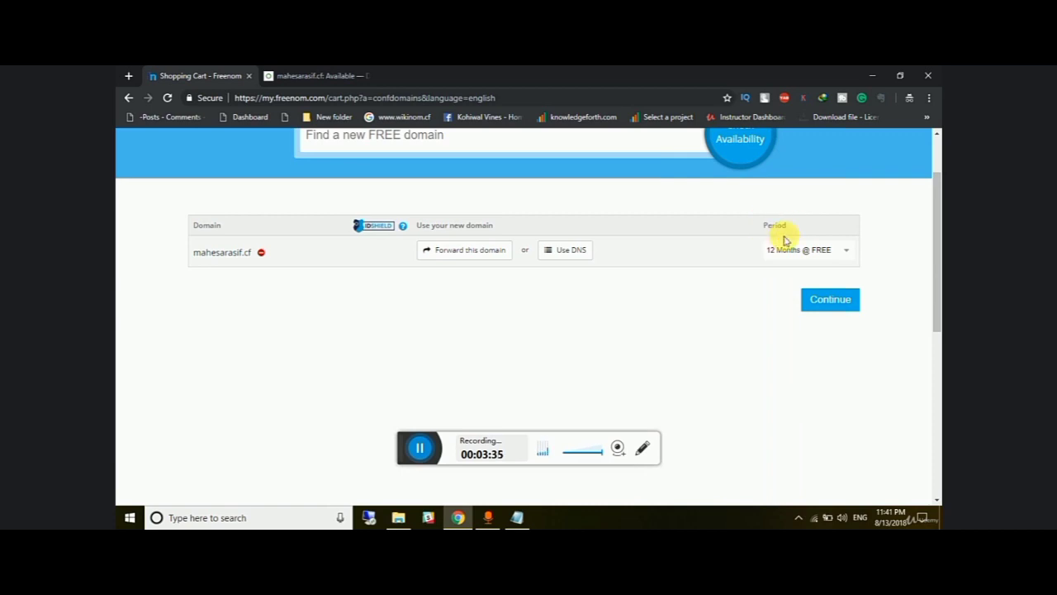
left_click(803, 248)
left_click(791, 402)
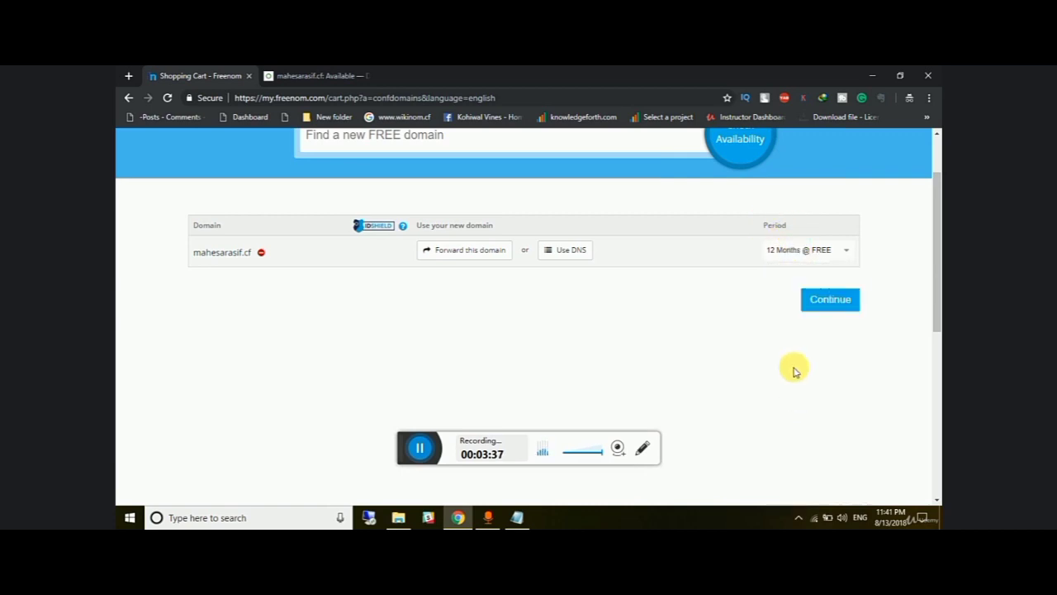
Review the other period options, keep 12 Months @ FREE, and continue to checkout
left_click(815, 252)
left_click(686, 336)
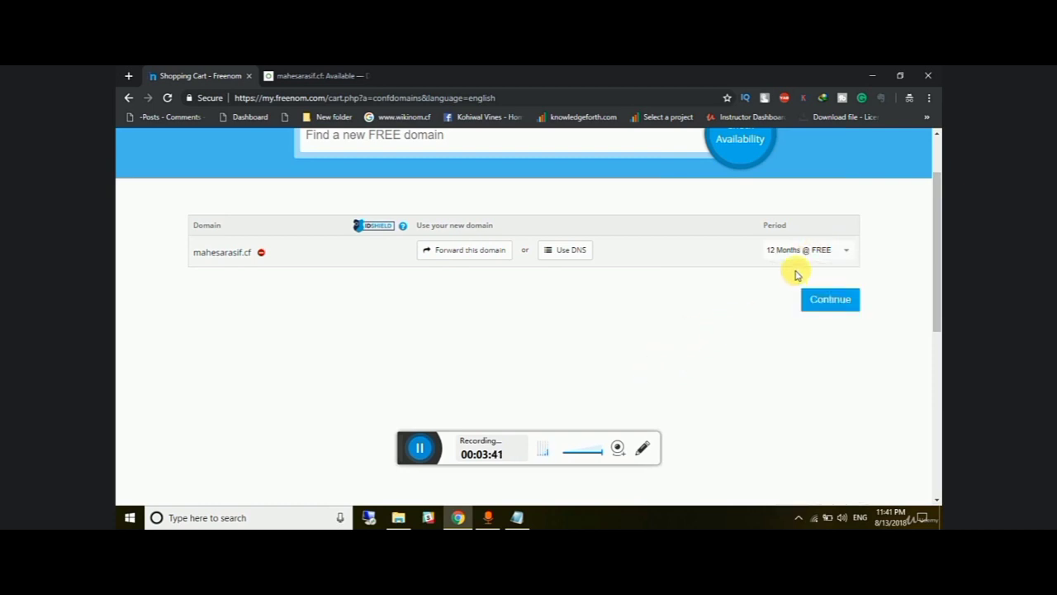
left_click(798, 256)
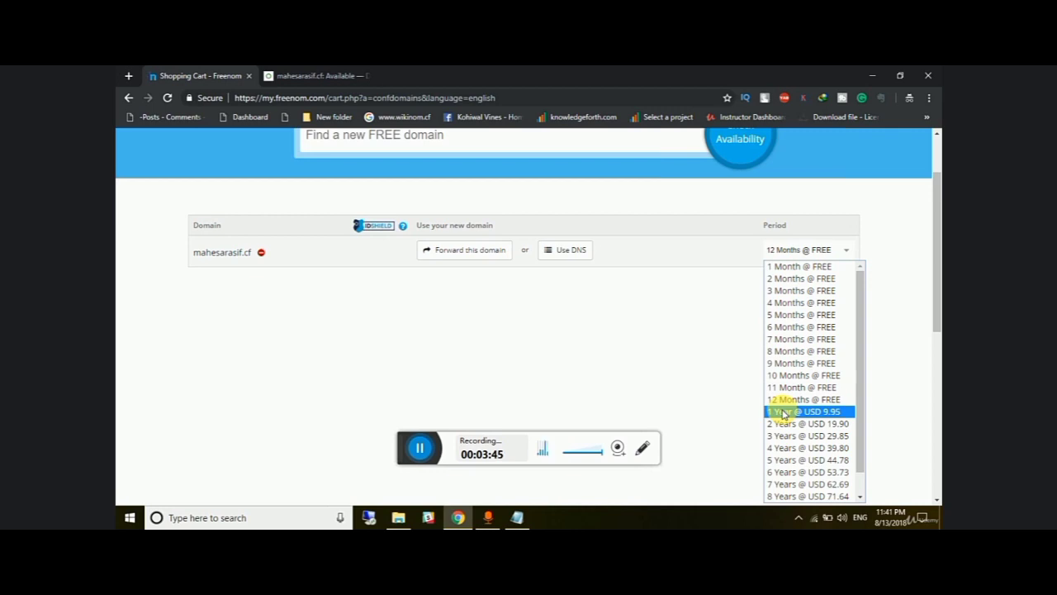
left_click(699, 341)
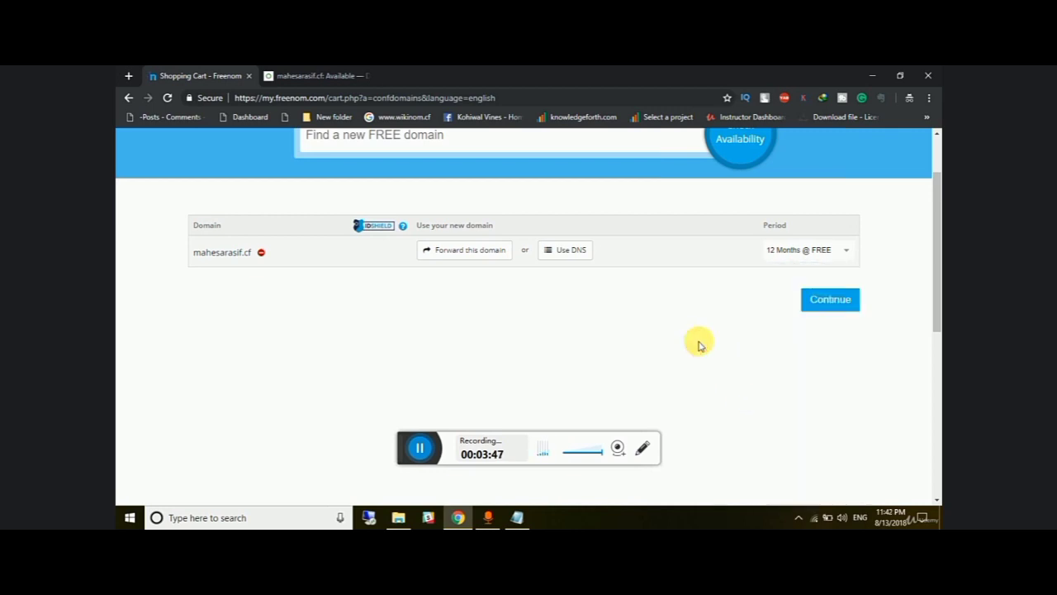
left_click(829, 250)
left_click(828, 251)
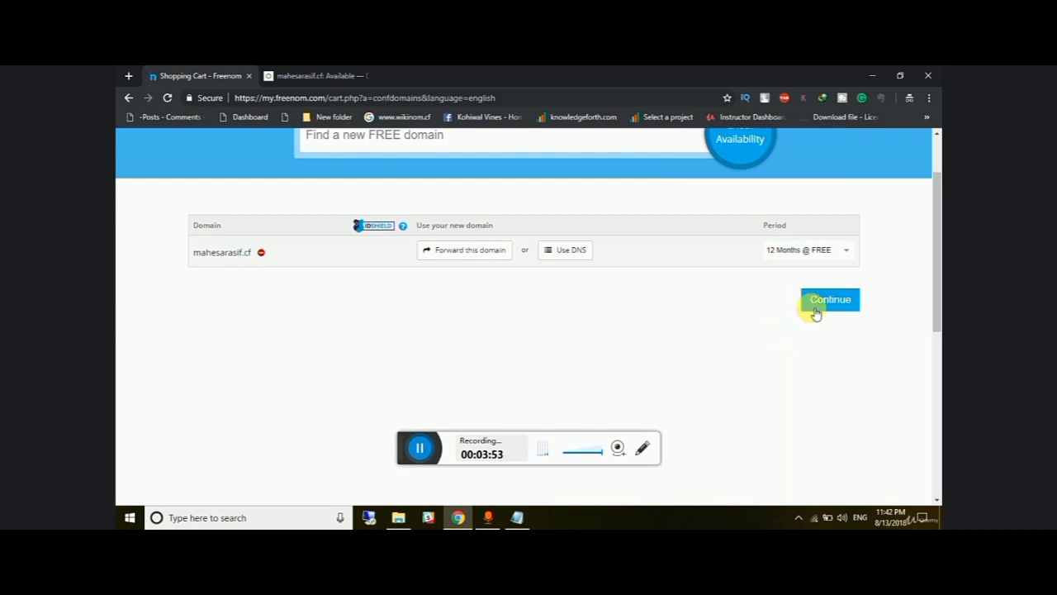
left_click(815, 313)
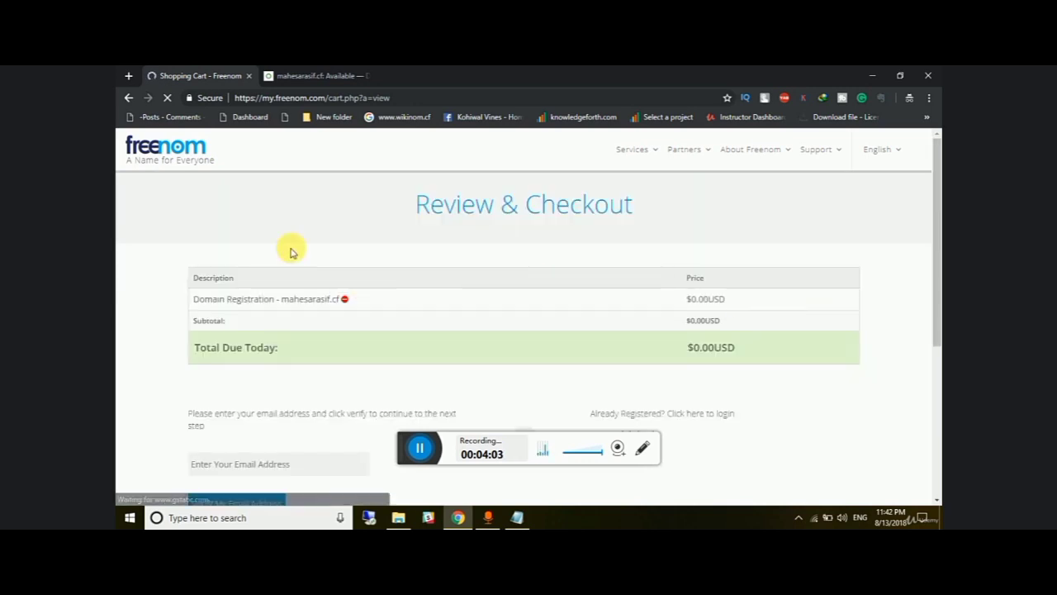
Paste the saved email address into the checkout email field and request verification
scroll(291, 252, "down", 3)
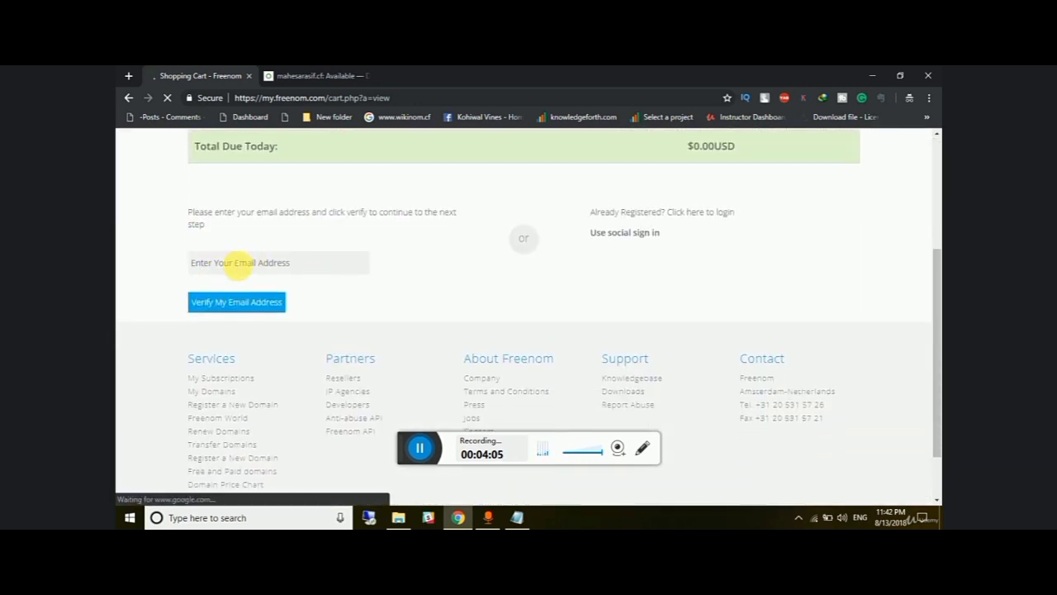
left_click(273, 263)
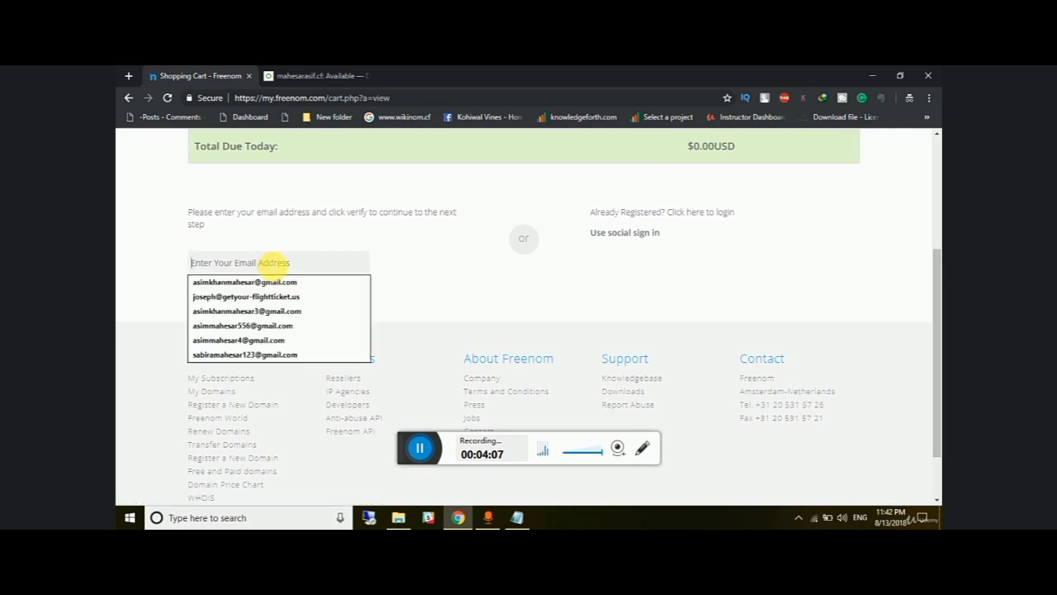
key("ctrl+v")
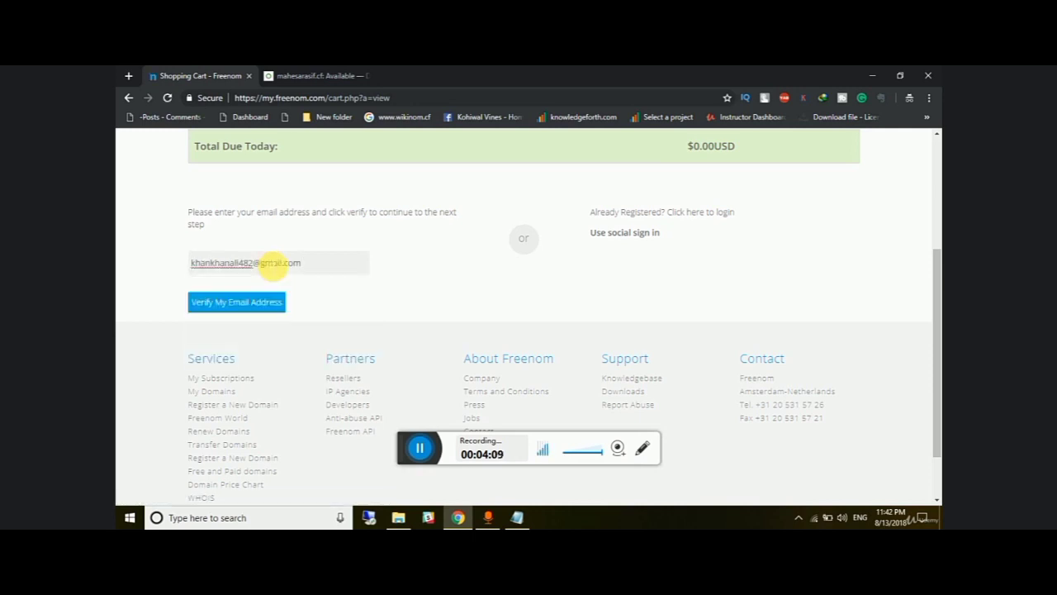
left_click(237, 302)
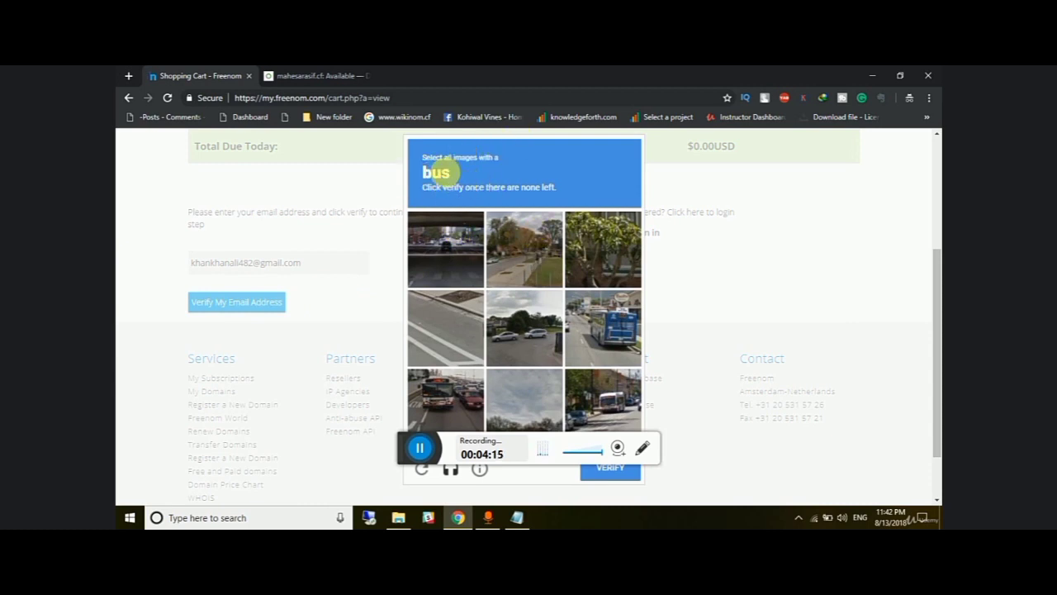
Select the four bus tiles in the reCAPTCHA grid and submit with VERIFY
left_click(604, 326)
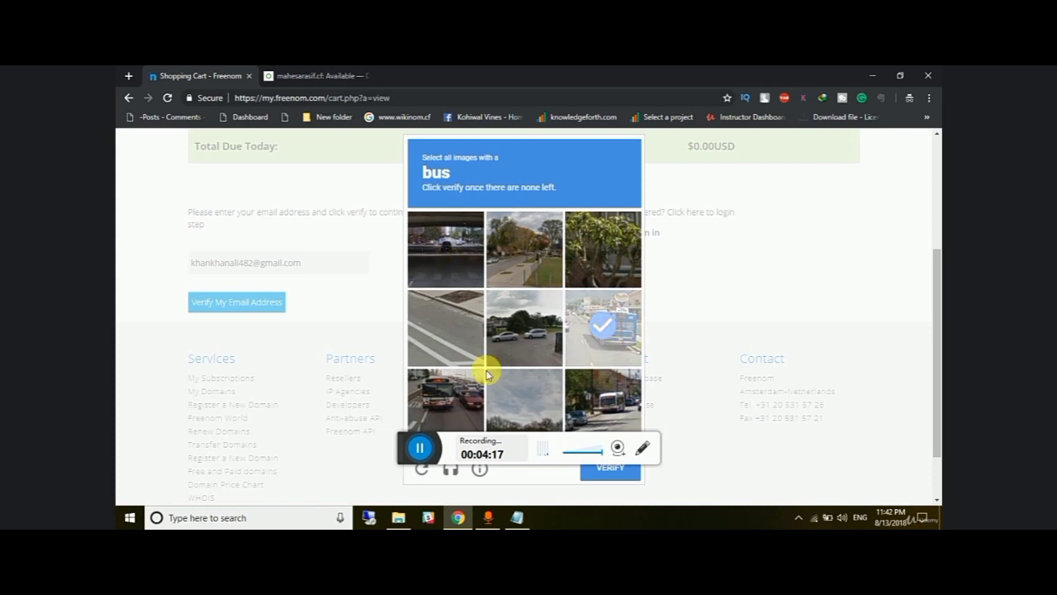
left_click(455, 391)
left_click(592, 401)
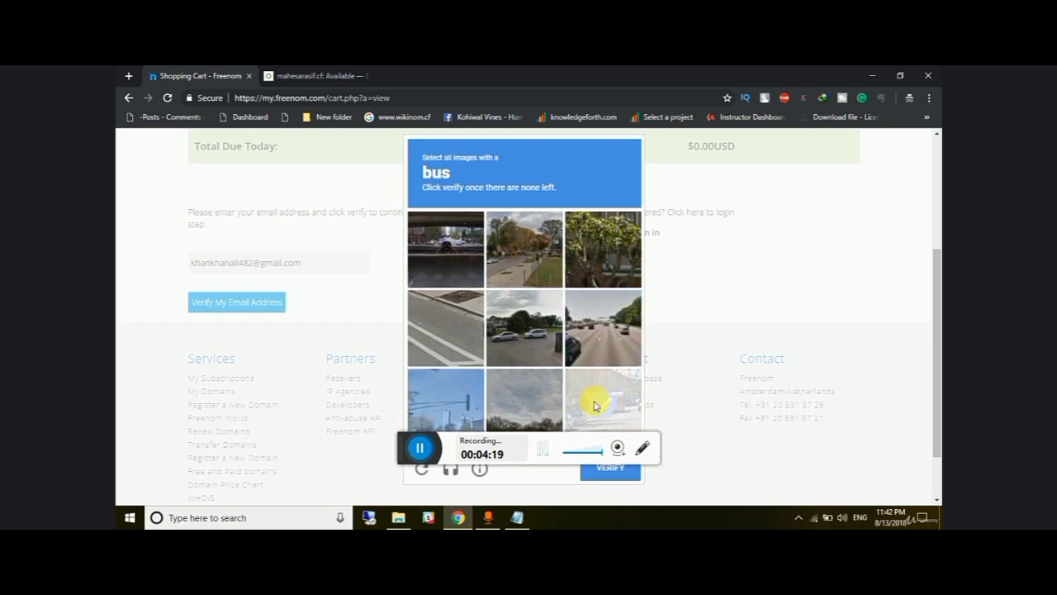
left_click(624, 413)
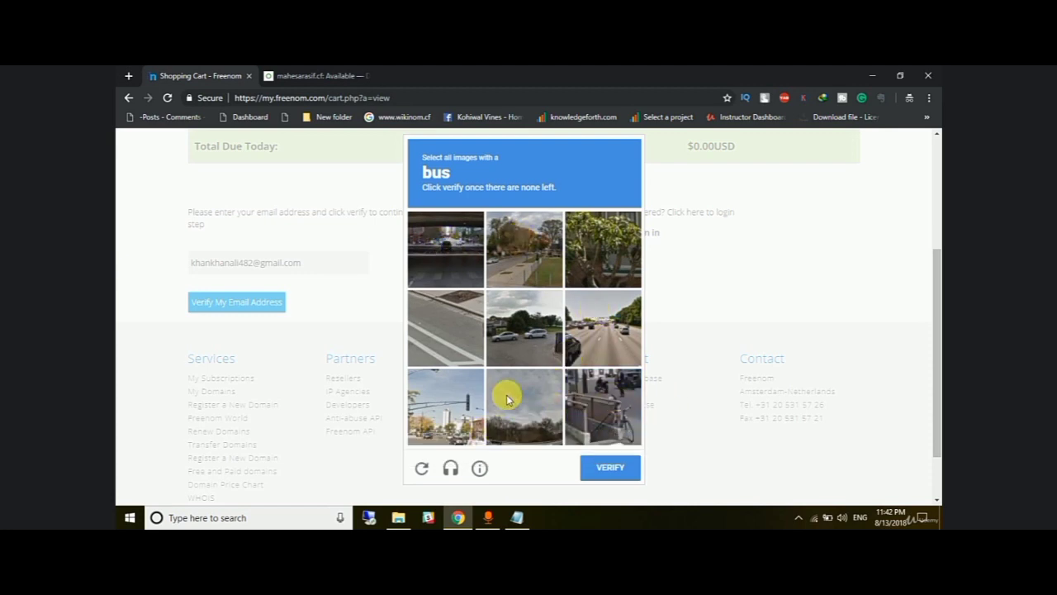
left_click(609, 468)
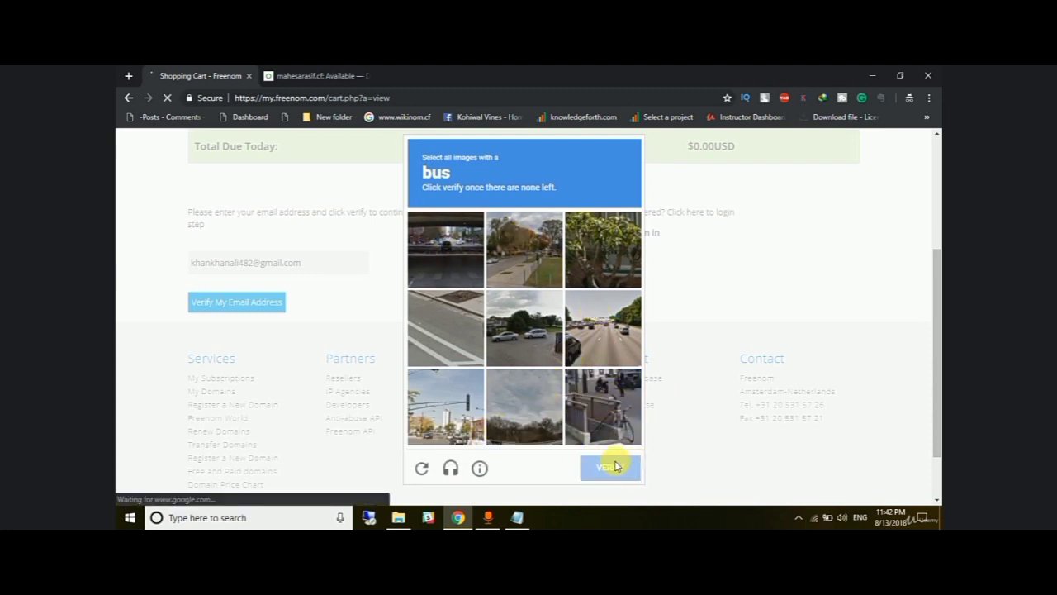
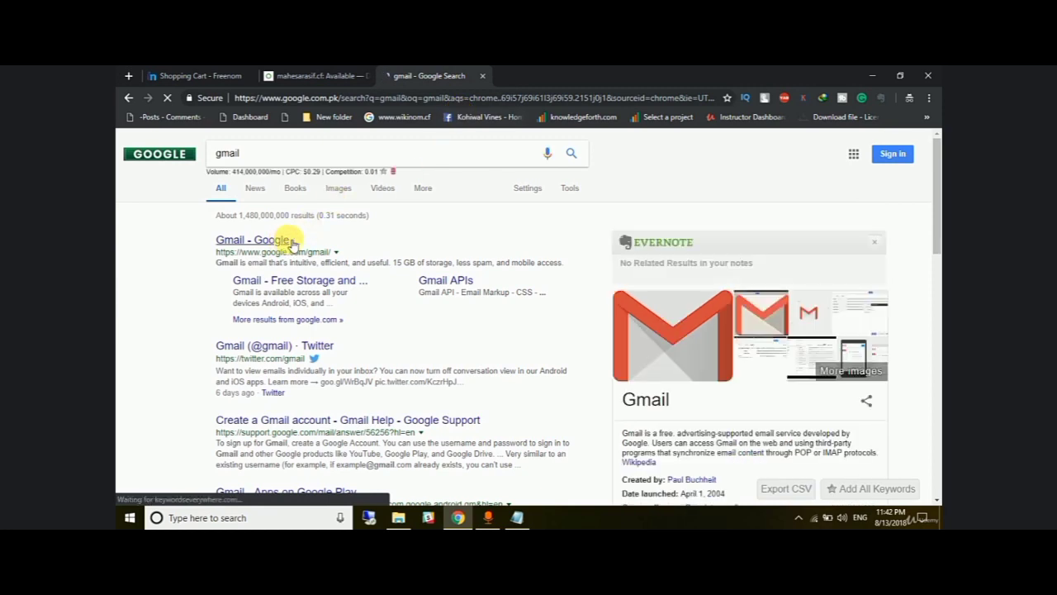
Open the Gmail page from the search results, glancing back at the Freenom checkout tab
left_click(289, 241)
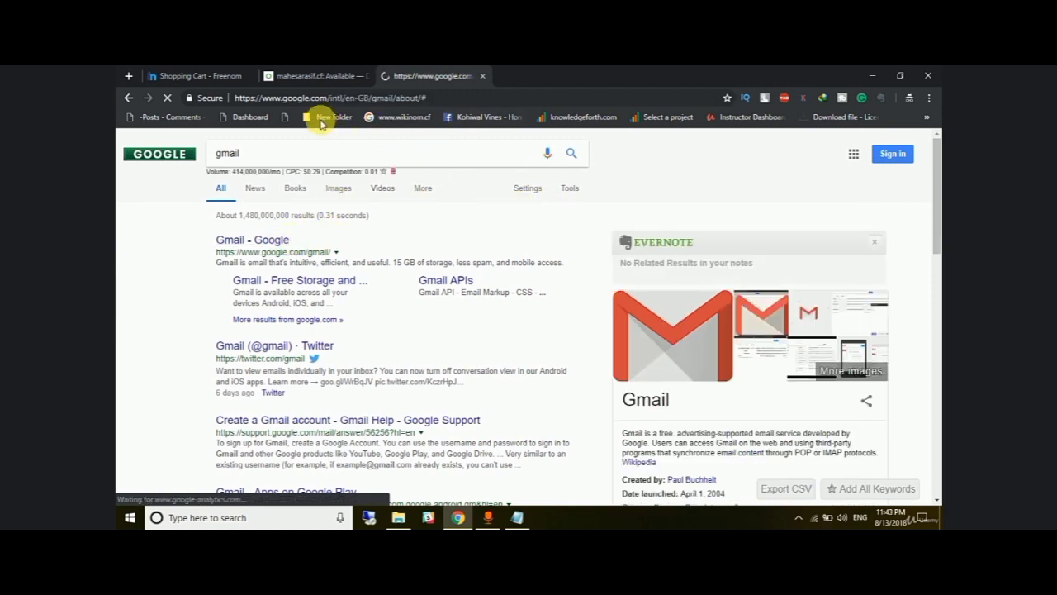
left_click(207, 76)
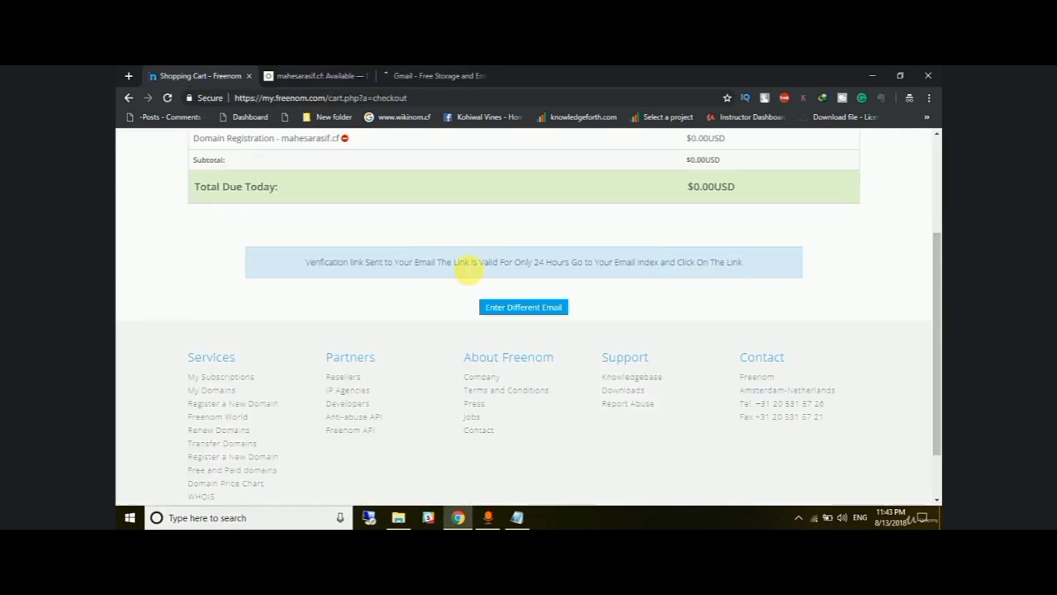
left_click(409, 76)
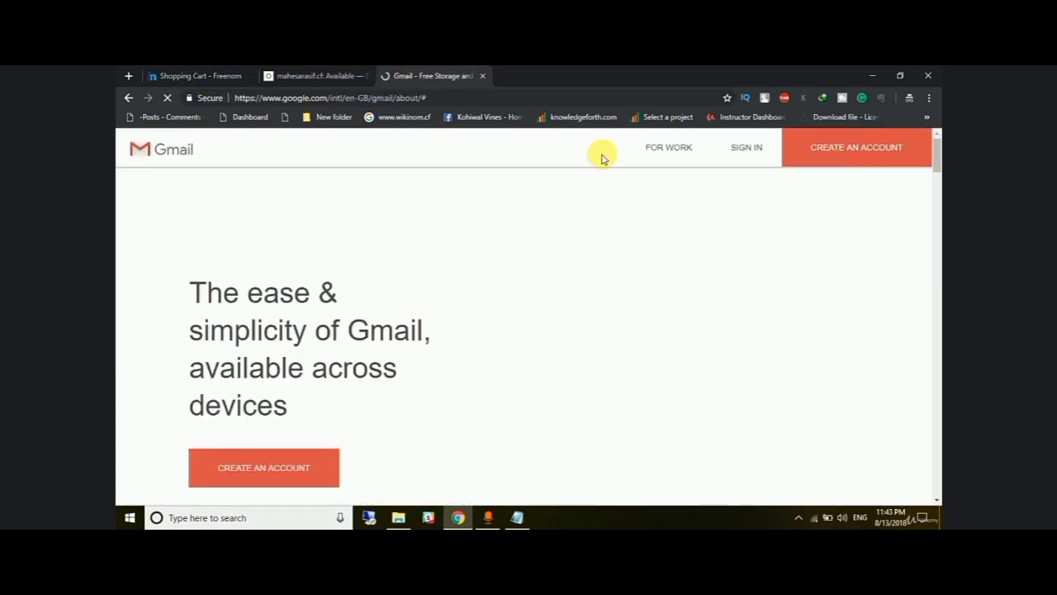
Sign in to Gmail with the saved account e-mail and its password
left_click(746, 153)
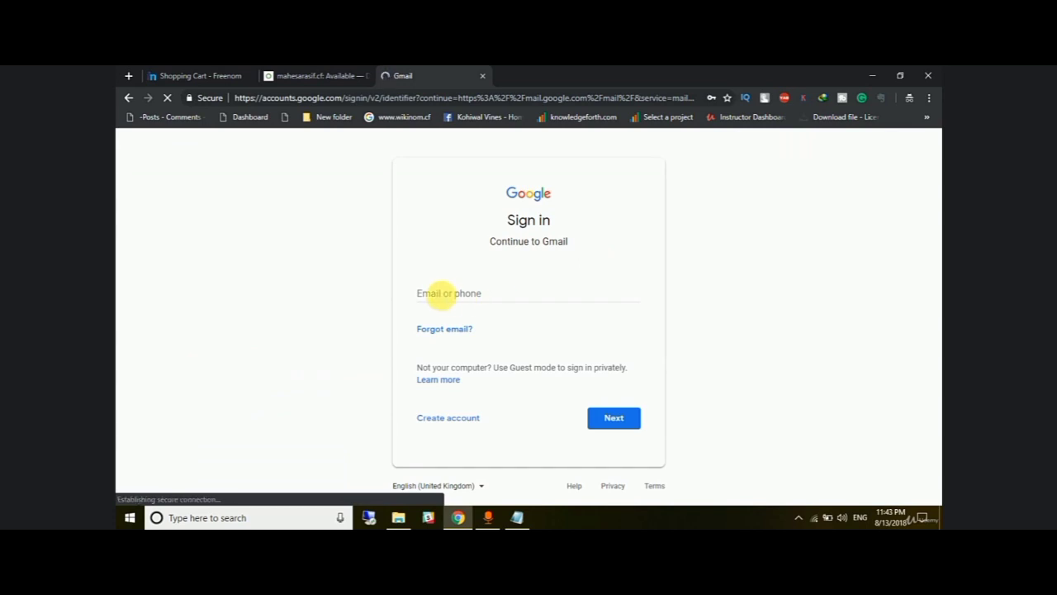
left_click(442, 293)
type("k")
key("Down")
key("Return")
key("Return")
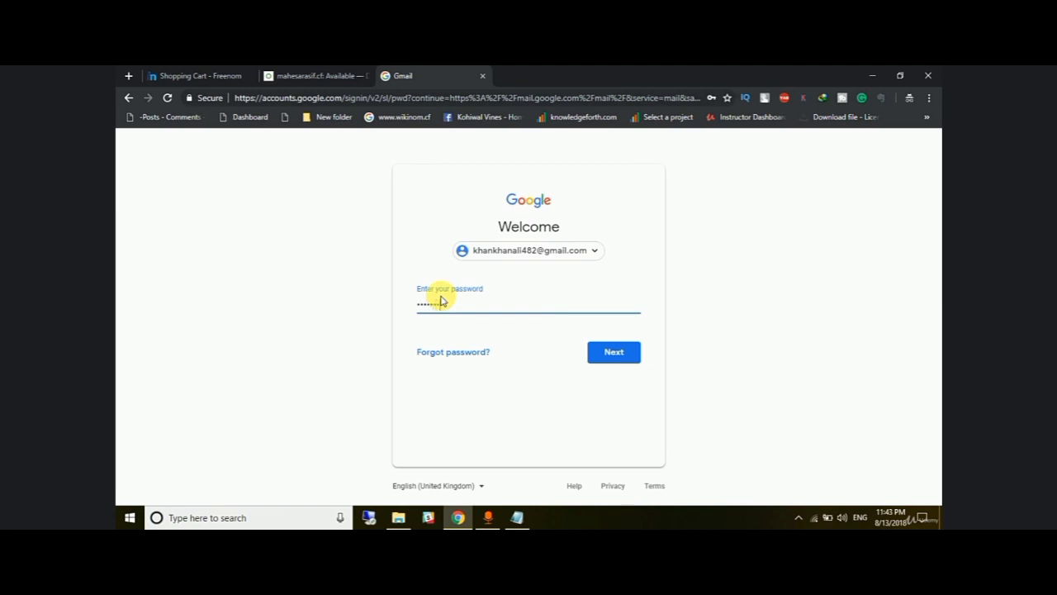
key("Return")
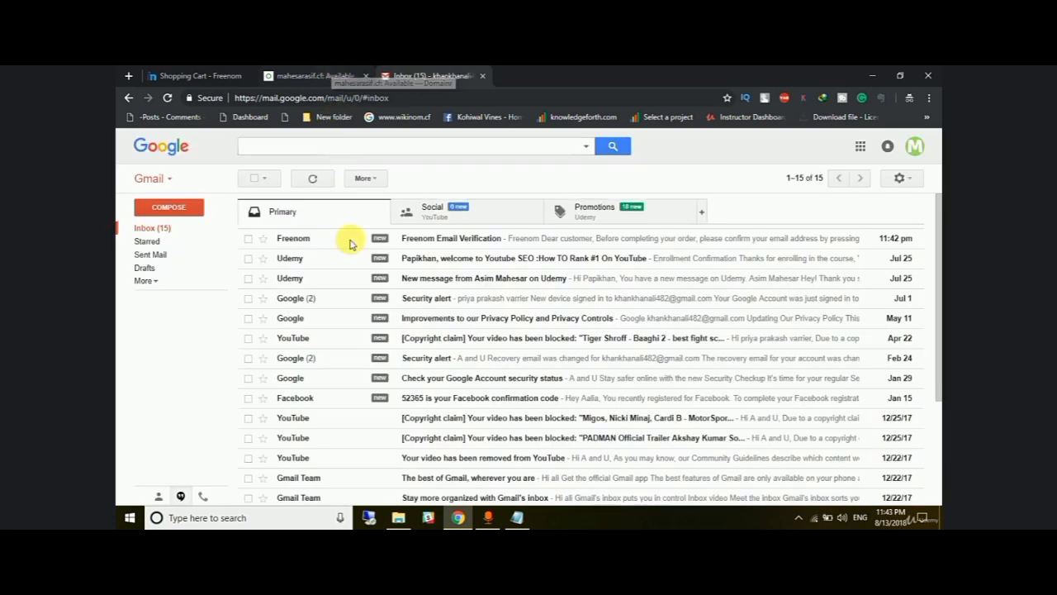
Open the Freenom Email Verification message and follow its link to the mahesarasif.cf Review & Checkout page
left_click(295, 238)
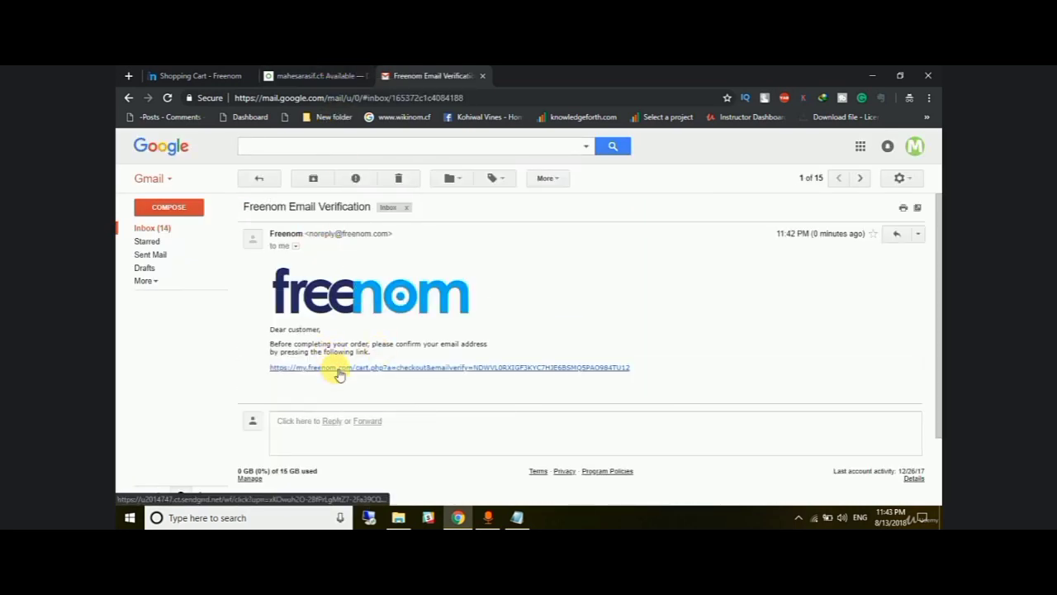
left_click(337, 368)
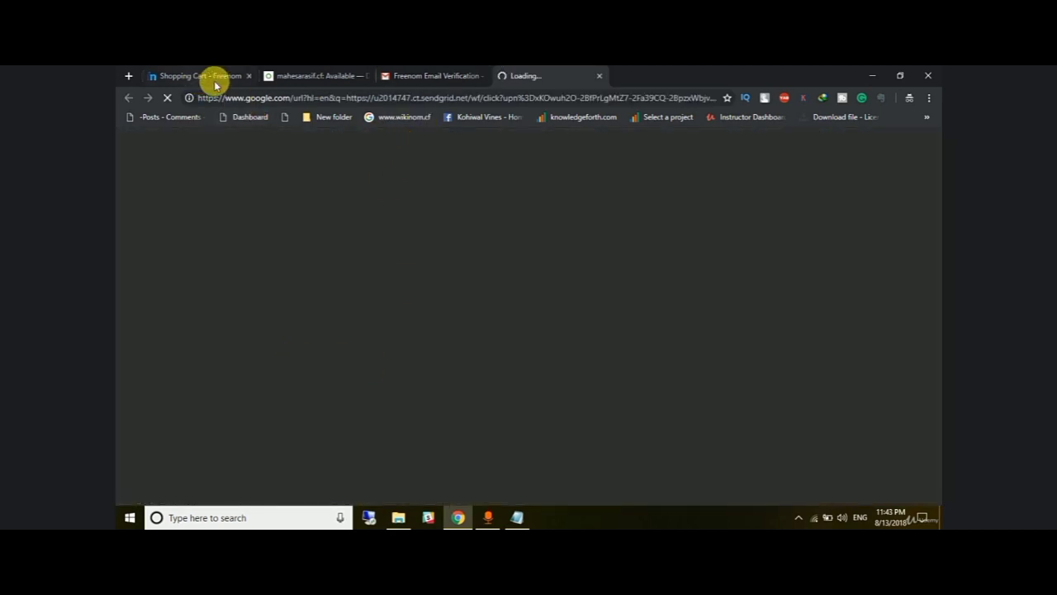
left_click(210, 77)
left_click(567, 76)
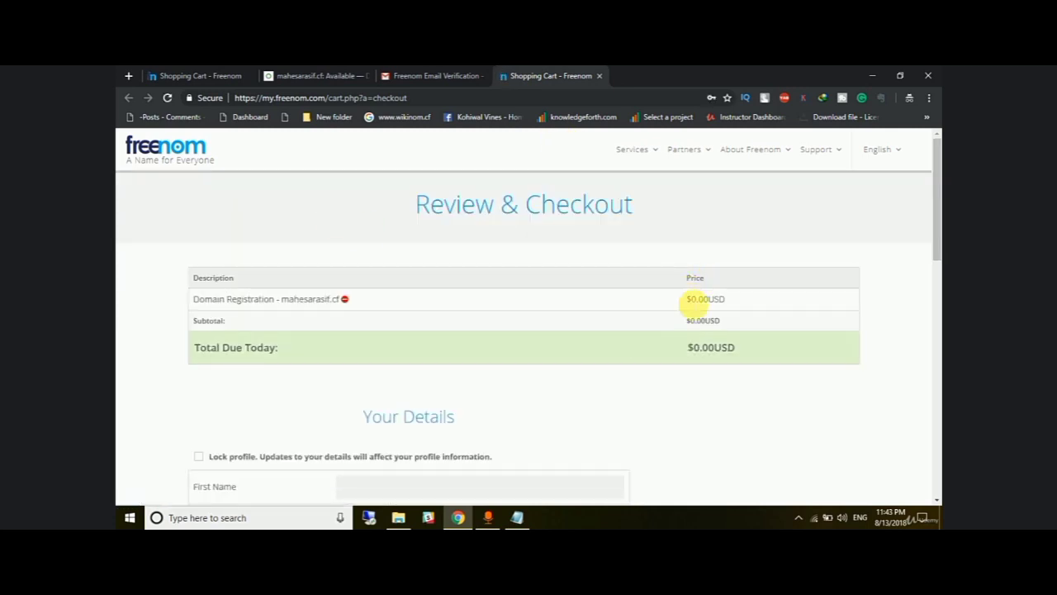
Review the $0.00 domain registration price and scroll down to the Your Details section
mouse_move(689, 301)
left_mouse_down()
mouse_move(731, 304)
mouse_move(702, 303)
left_mouse_up()
left_click_drag(689, 347, 763, 344)
left_click(573, 309)
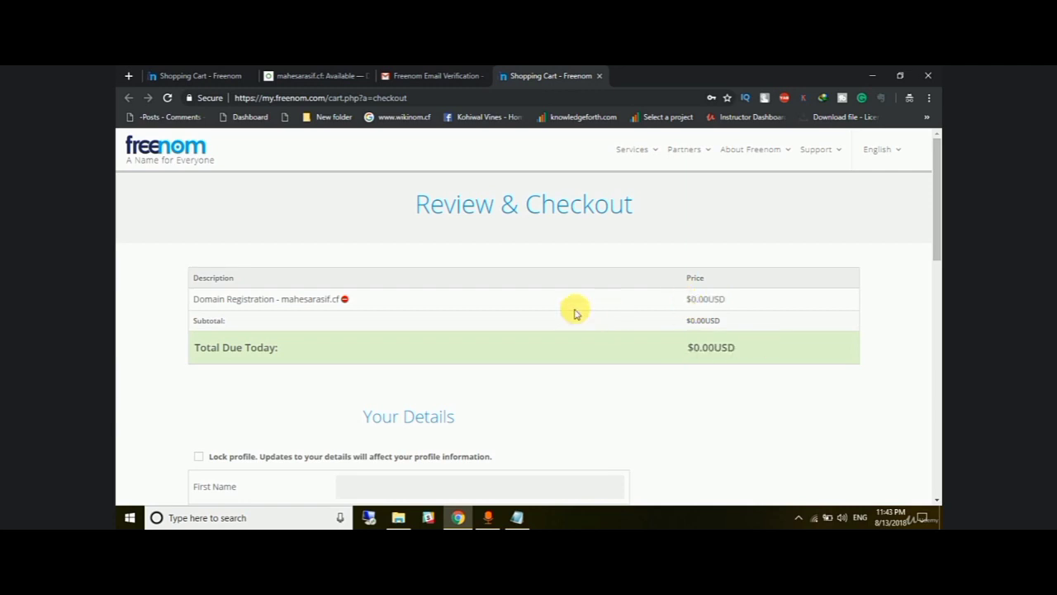
scroll(554, 320, "down", 2)
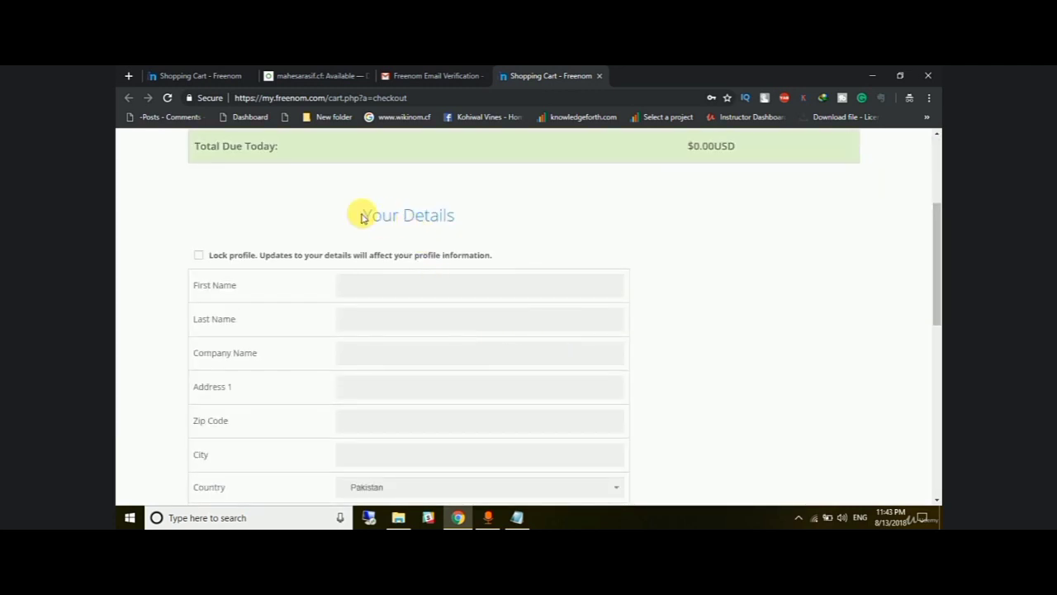
left_click_drag(360, 214, 476, 217)
left_click(477, 217)
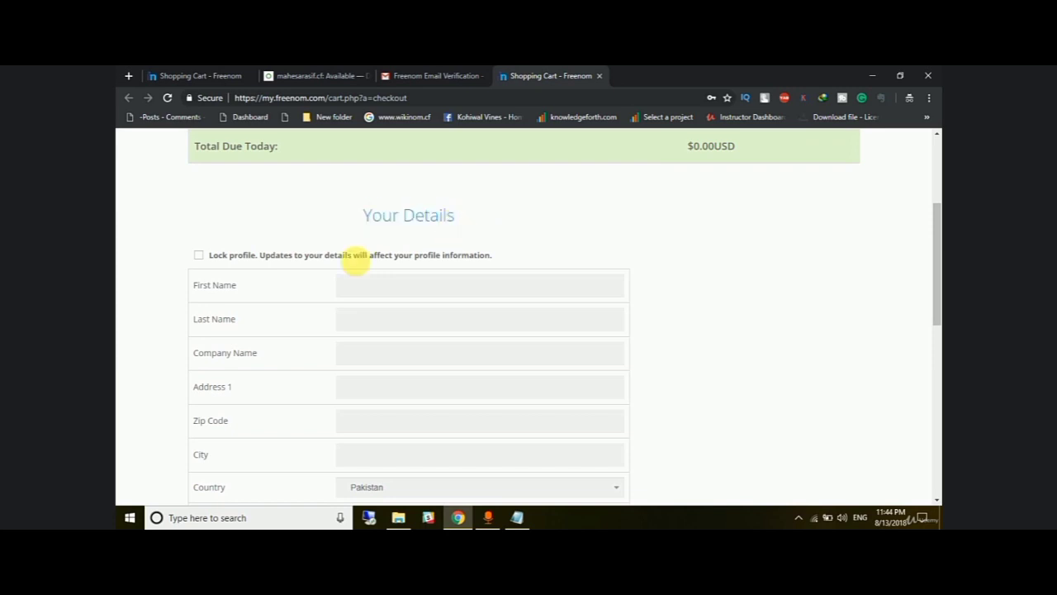
scroll(342, 283, "down", 1)
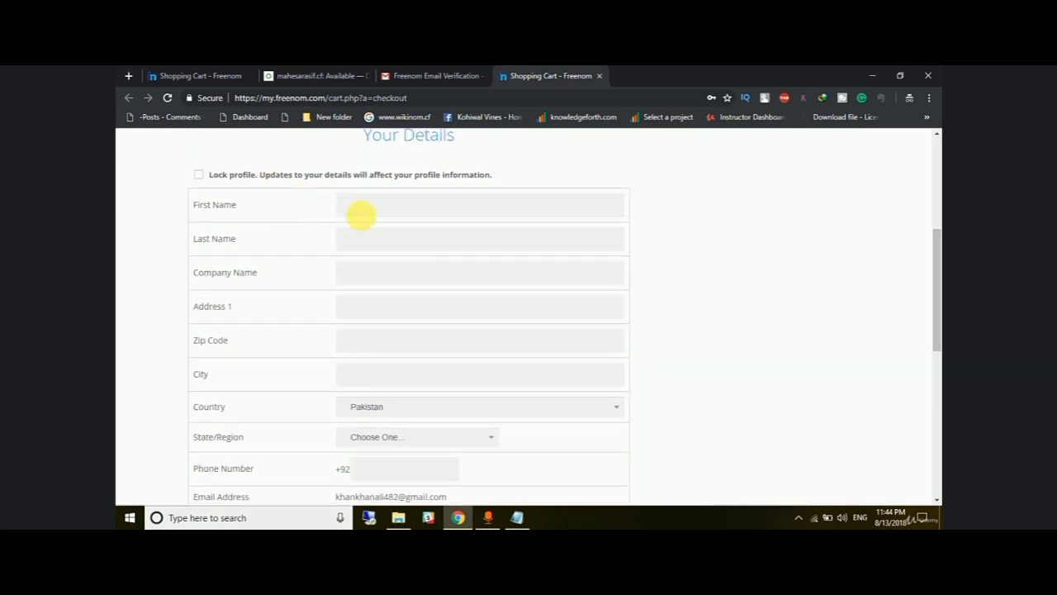
Autofill the contact details and company name from saved entries and choose Sindh as the state
left_click(362, 209)
left_click(352, 225)
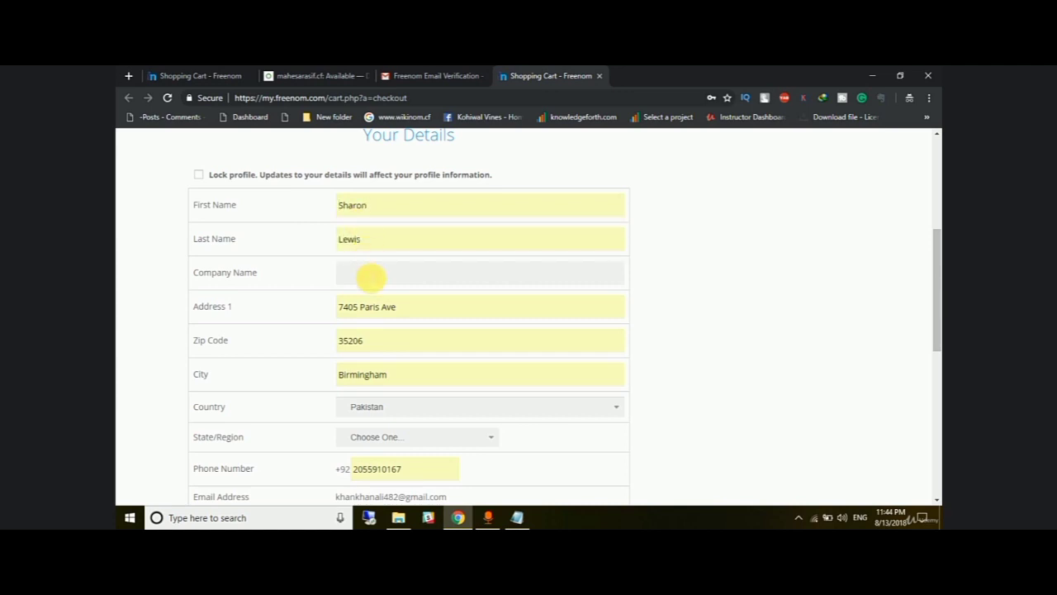
left_click(370, 276)
left_click(363, 293)
scroll(460, 314, "down", 3)
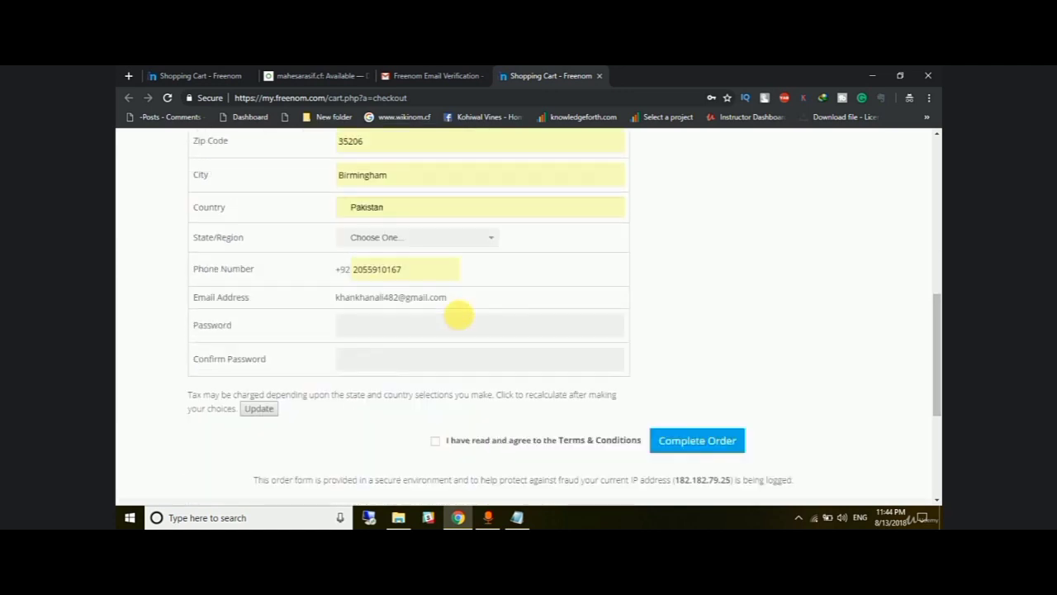
left_click(408, 235)
left_click(363, 347)
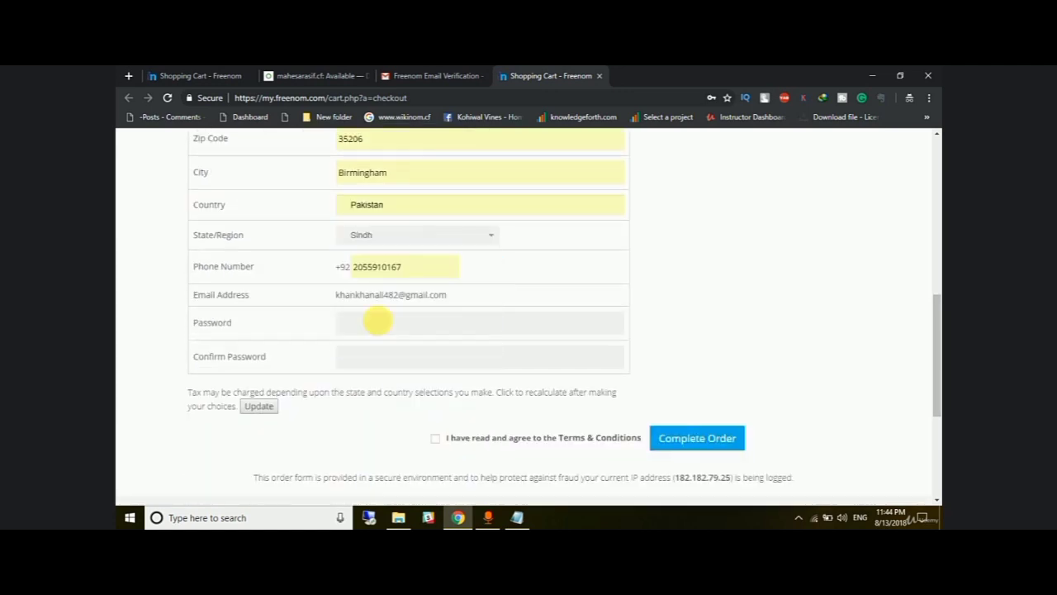
Agree to the Terms & Conditions and submit the order
scroll(372, 396, "down", 2)
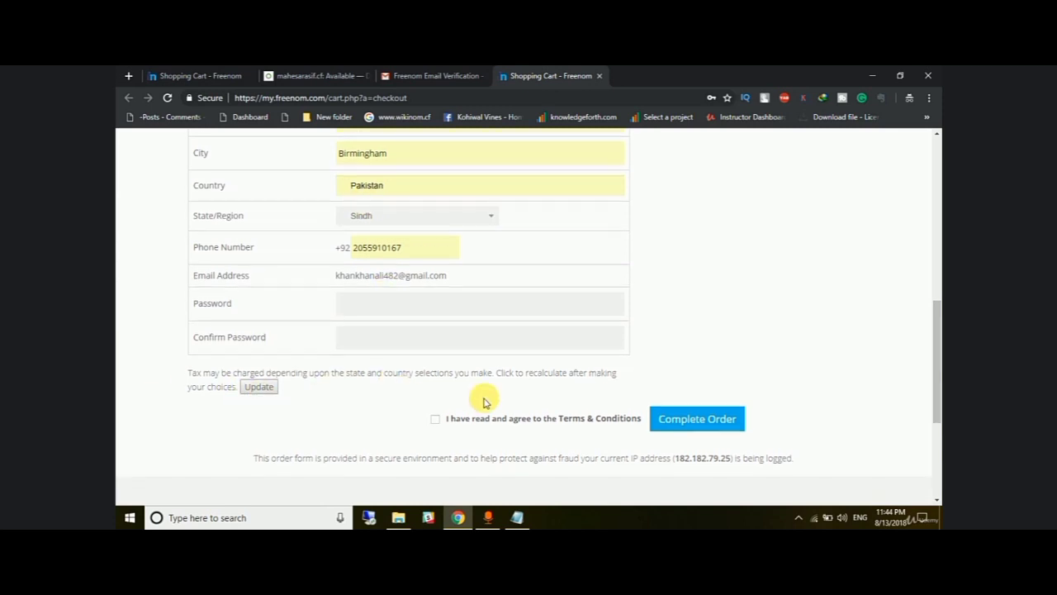
left_click(438, 360)
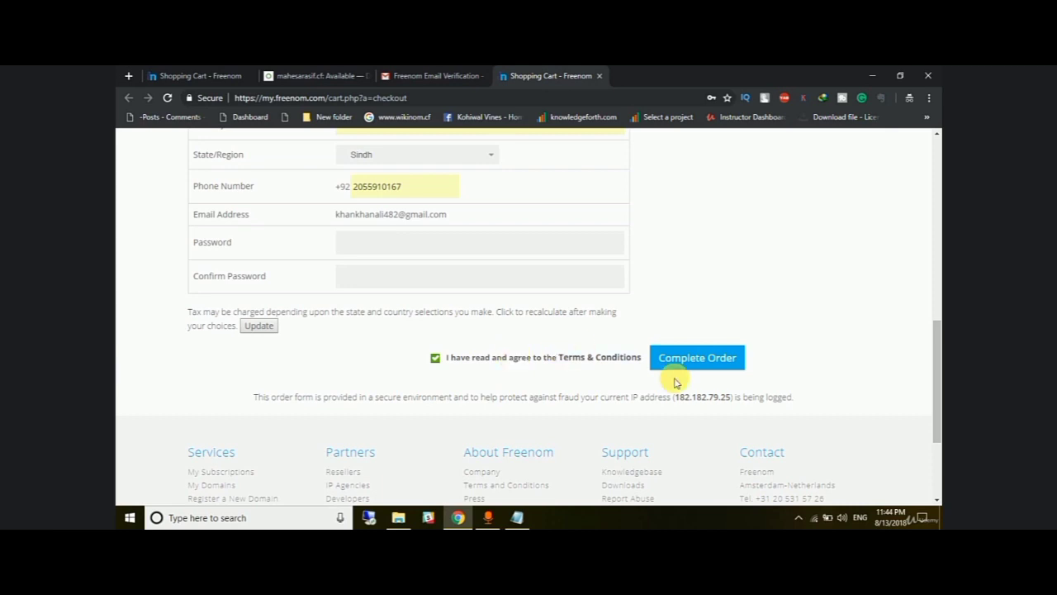
left_click(698, 369)
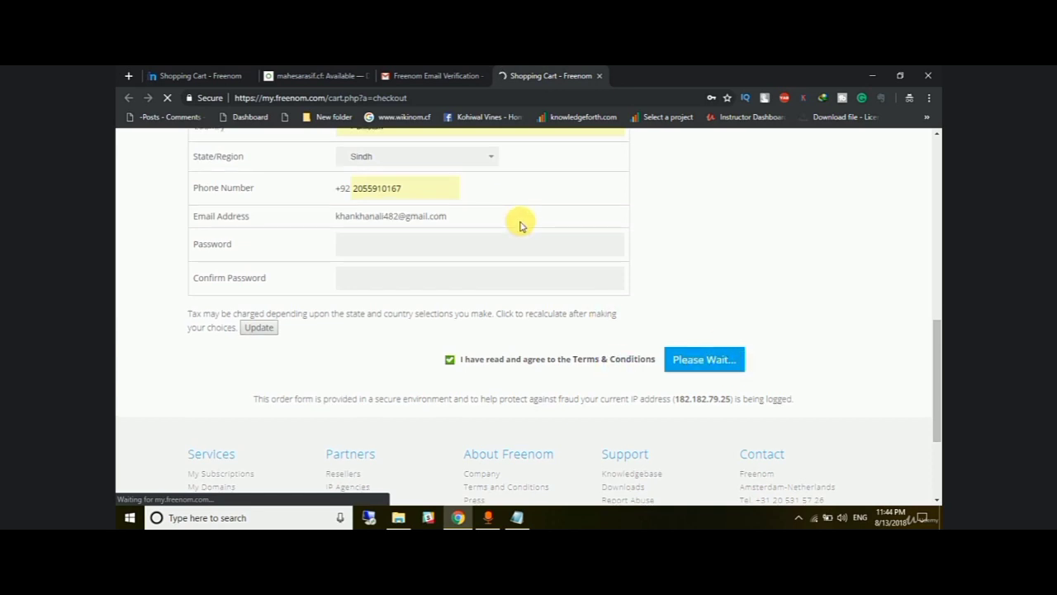
scroll(520, 223, "up", 3)
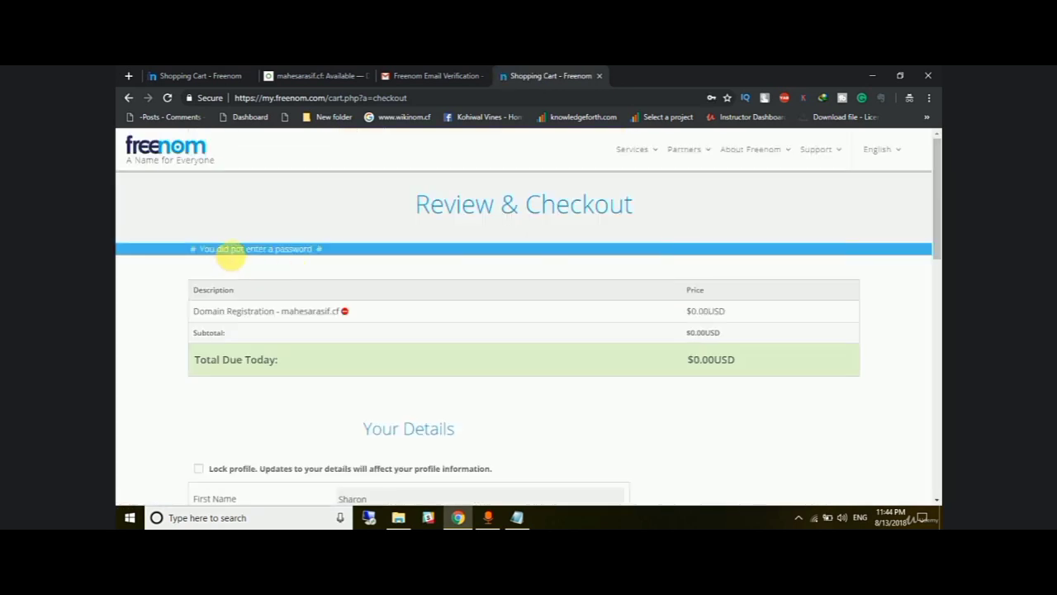
Enter and confirm the account password, agree to the Terms & Conditions, and place the order
left_click_drag(221, 250, 337, 252)
scroll(383, 281, "down", 6)
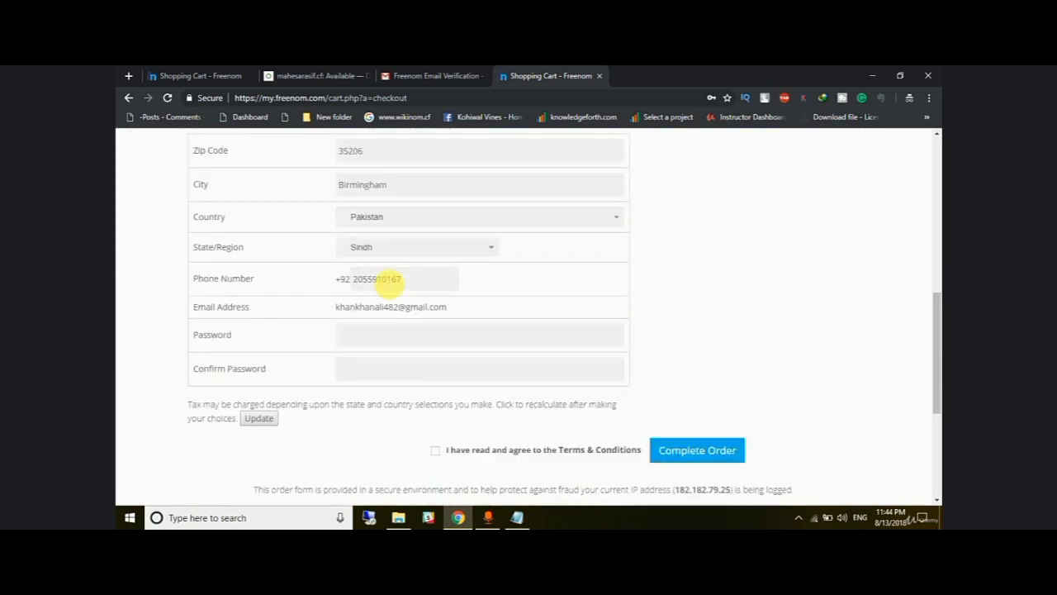
left_click(372, 337)
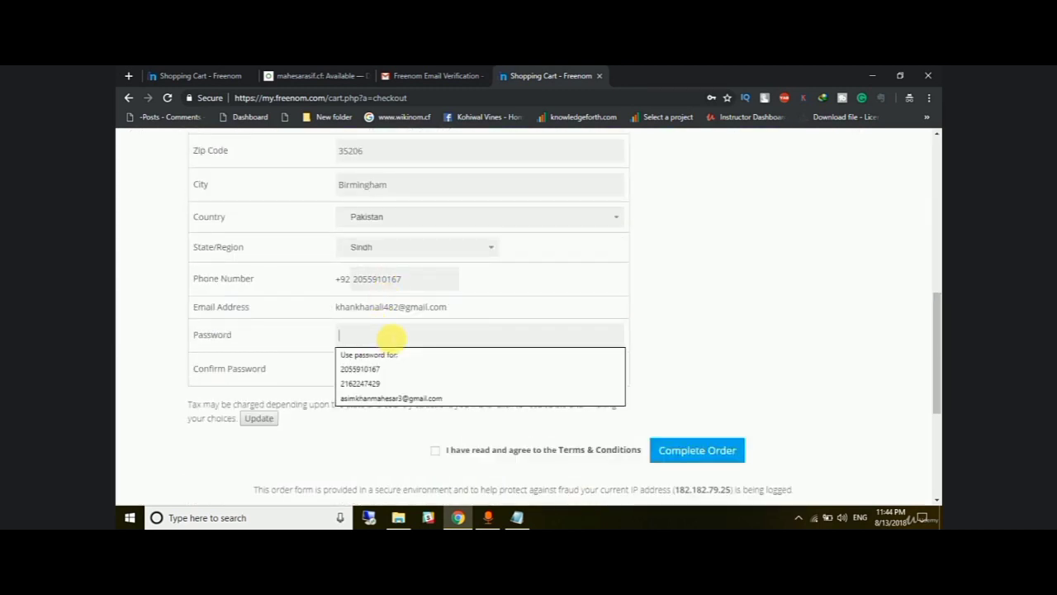
type("***")
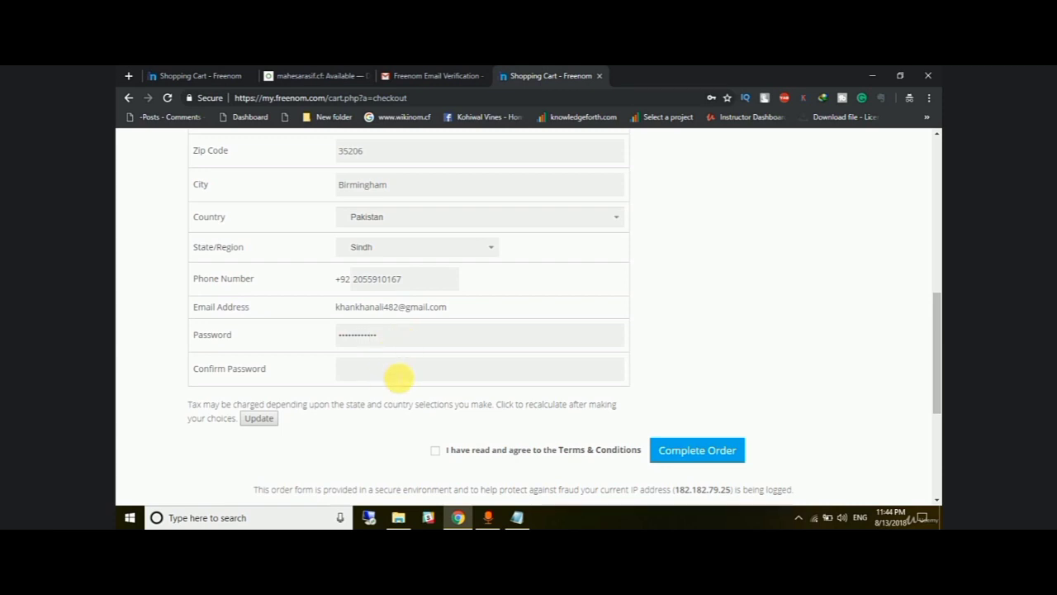
left_click(400, 373)
type("***")
left_click(461, 450)
left_click(689, 461)
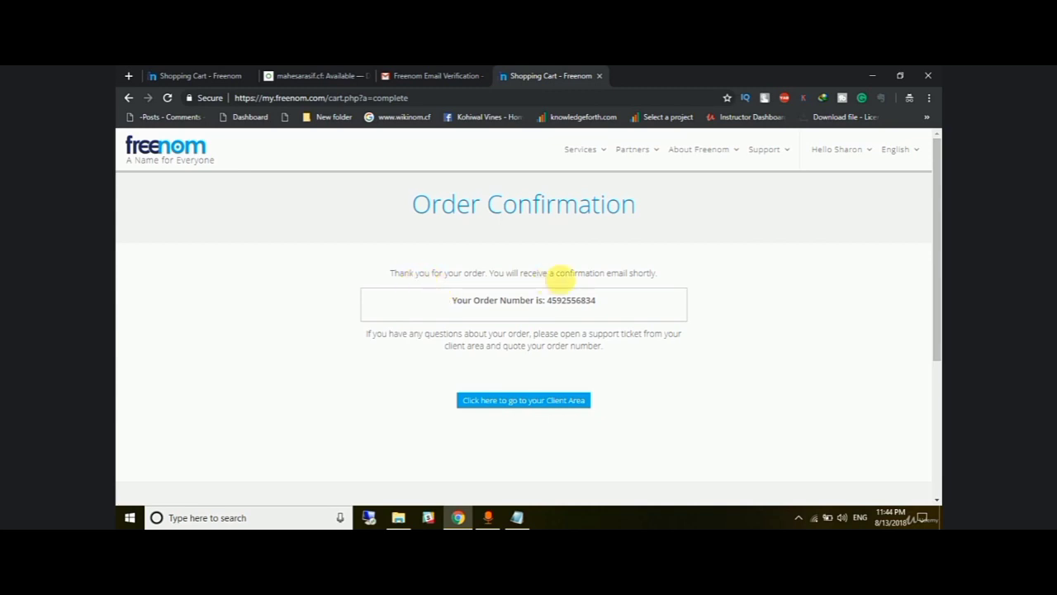
Note the order number on the confirmation page and go to the Client Area
left_click_drag(468, 300, 622, 303)
left_click(622, 302)
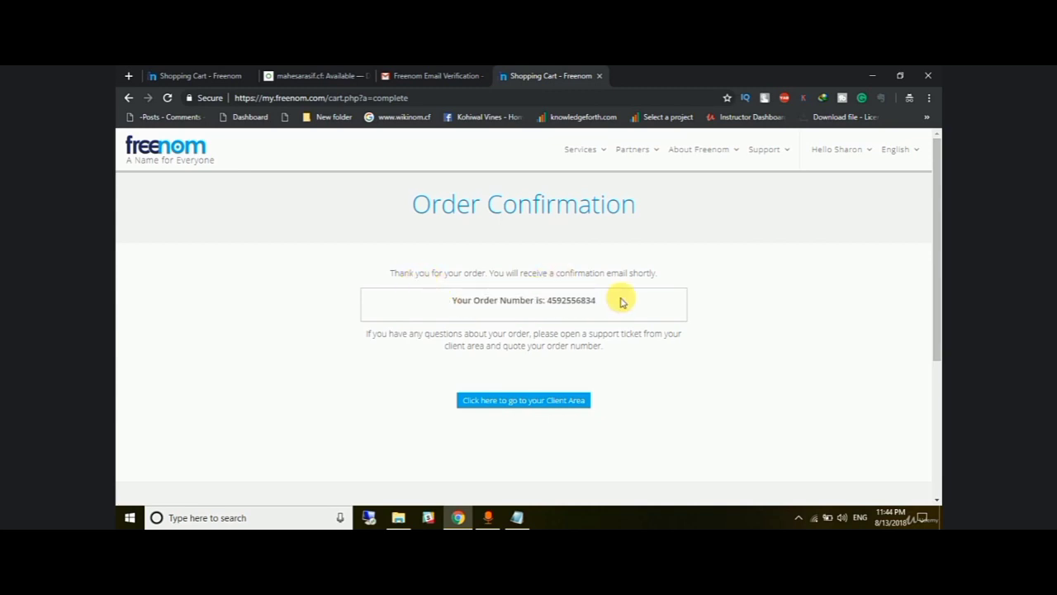
left_click(570, 401)
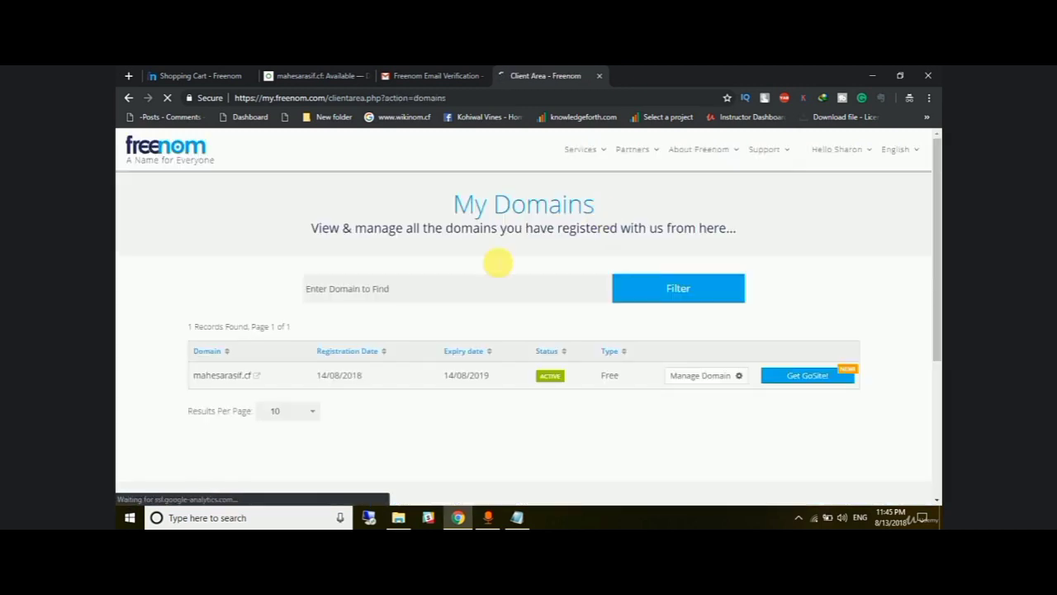
scroll(546, 256, "down", 1)
scroll(573, 224, "up", 1)
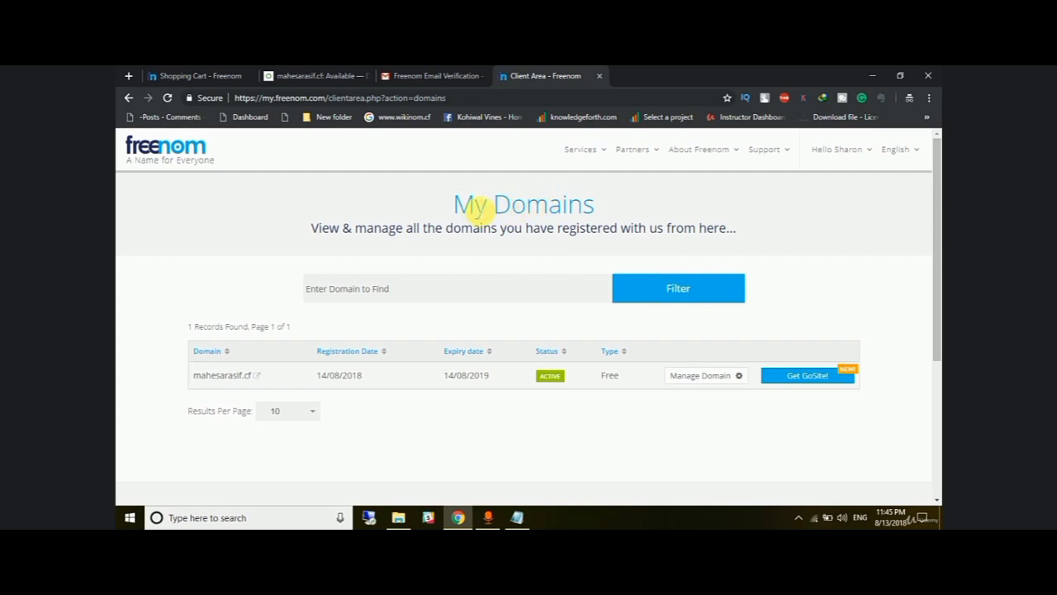
Review the My Domains table listing mahesarasif.cf, briefly opening and closing the Services menu
left_click_drag(467, 213, 649, 208)
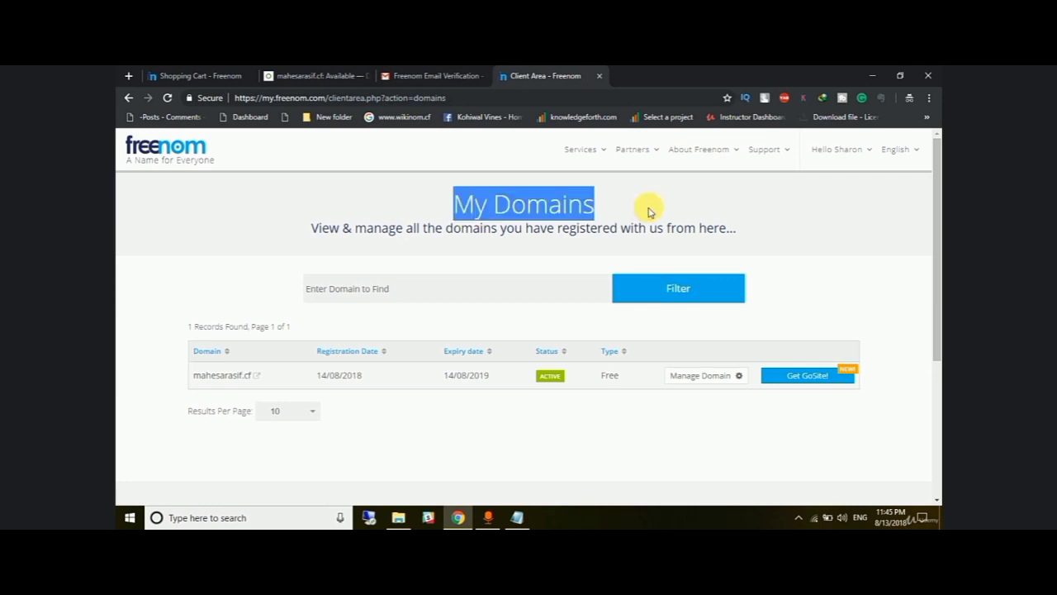
left_click(649, 207)
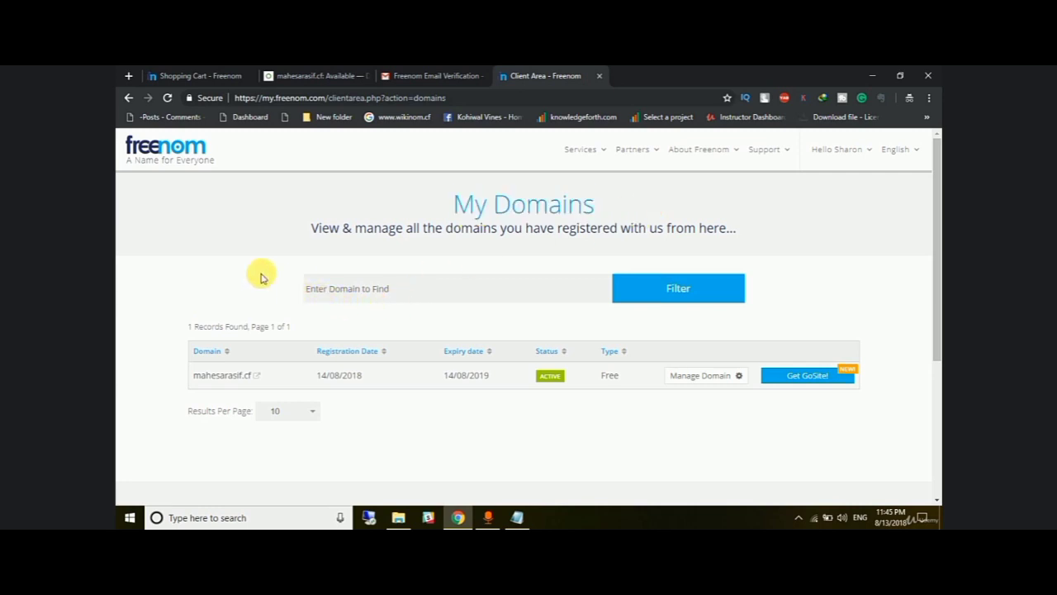
triple_click(746, 228)
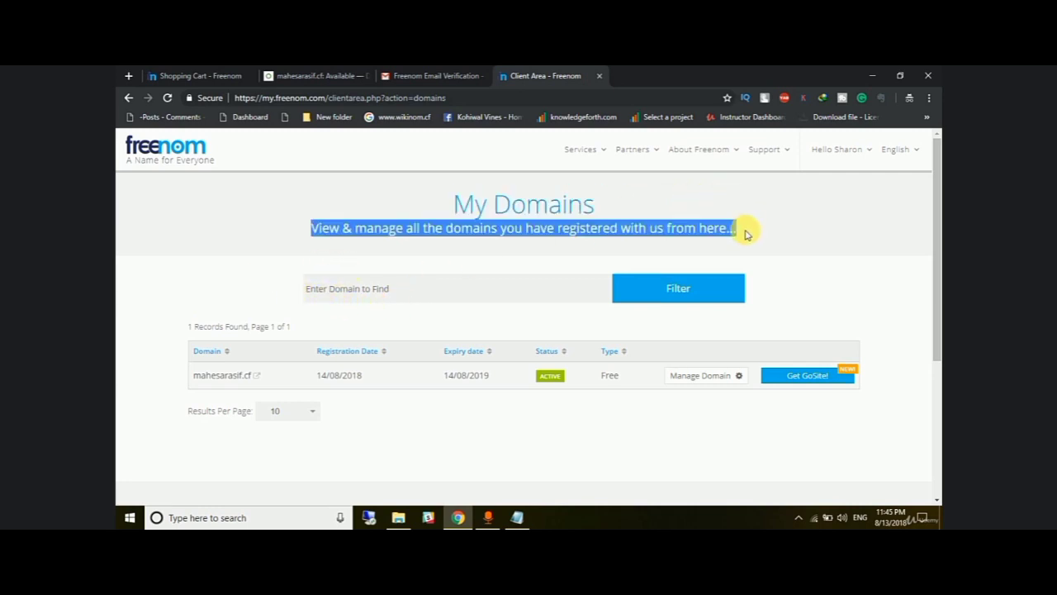
left_click(682, 270)
scroll(346, 385, "down", 1)
scroll(346, 385, "down", 1)
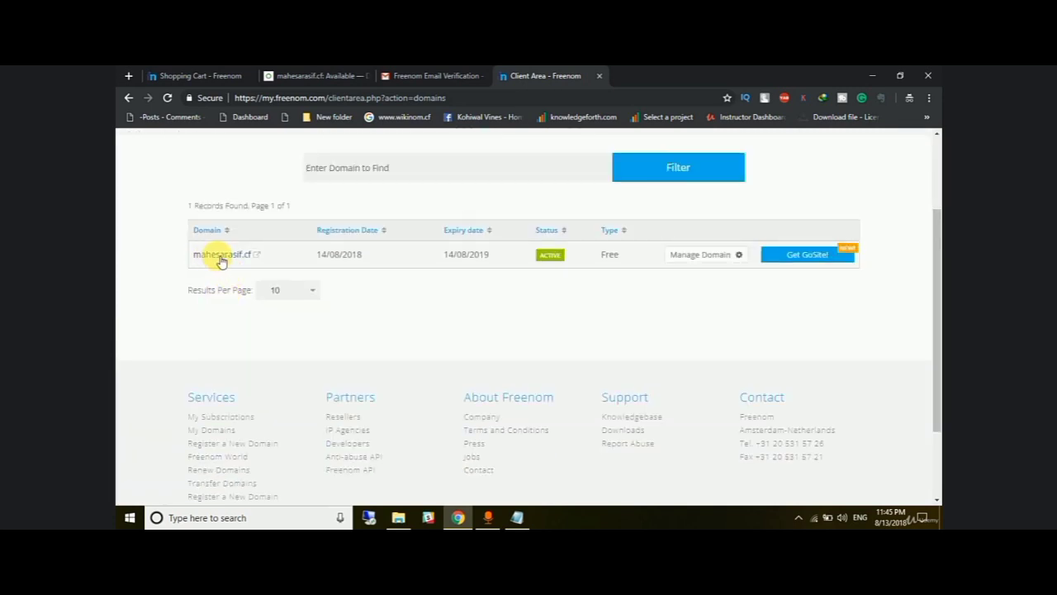
scroll(561, 231, "up", 2)
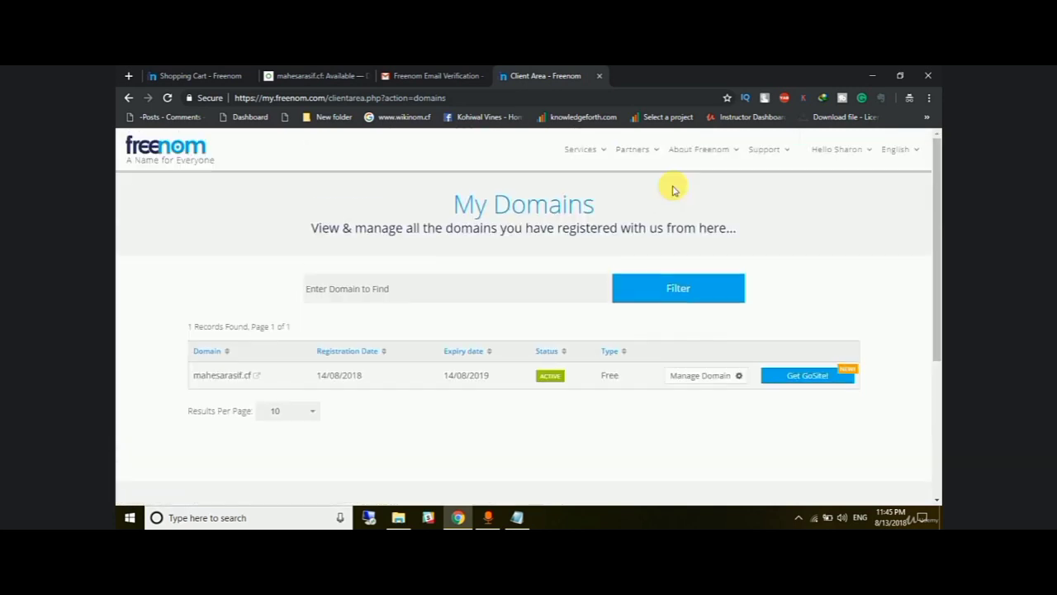
left_click(593, 154)
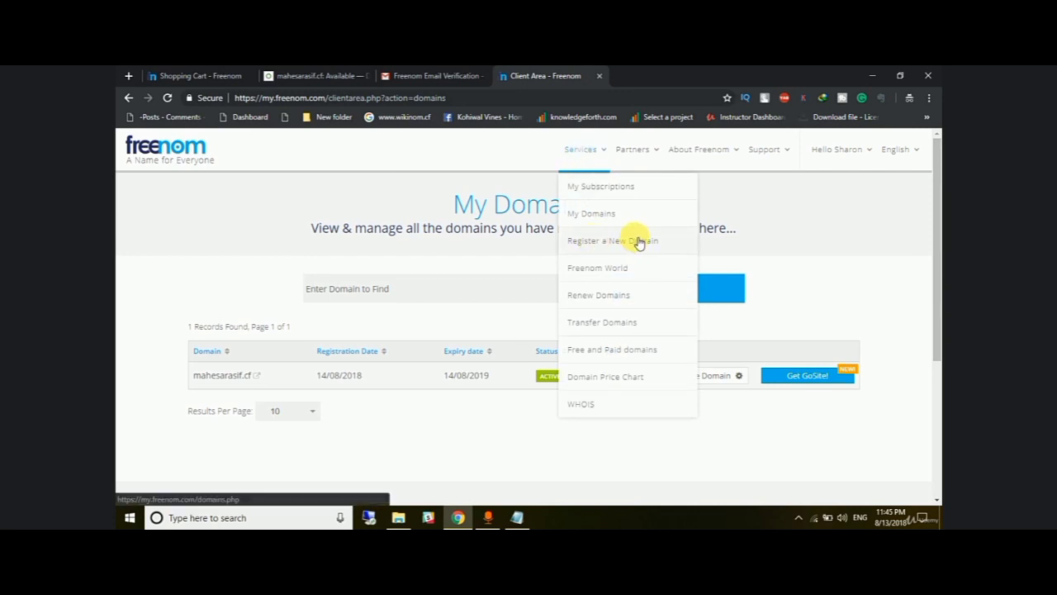
left_click(288, 246)
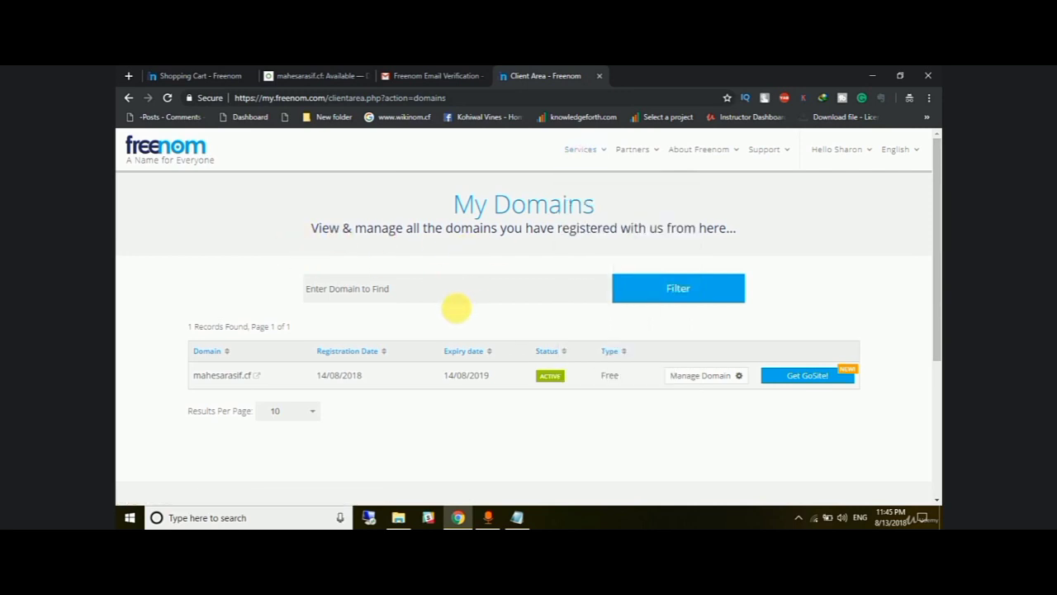
scroll(161, 292, "down", 3)
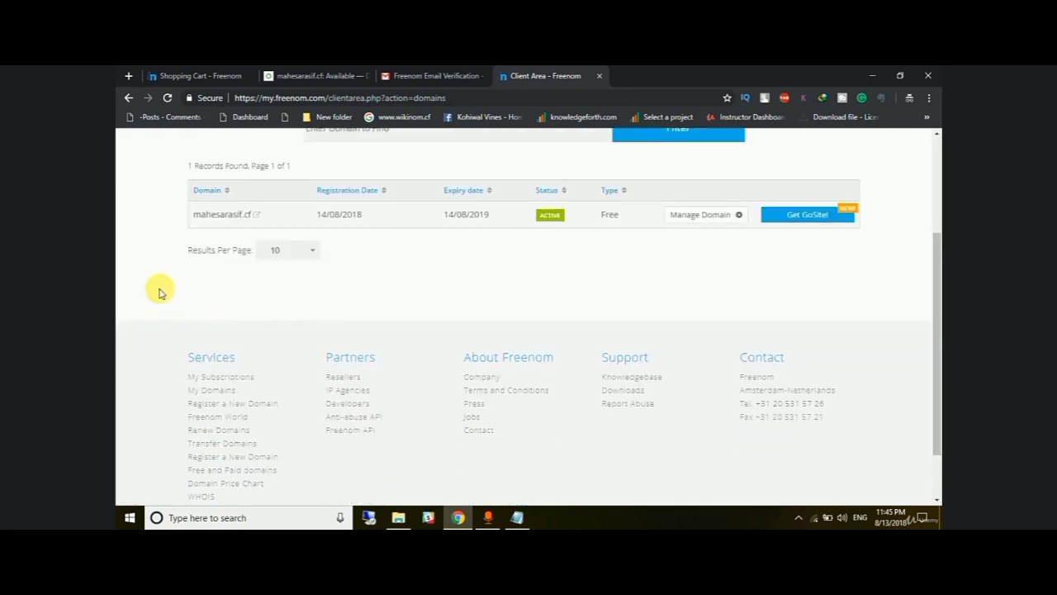
Open mahesarasif.cf in a new tab and read its site-unreachable error
left_click(245, 220)
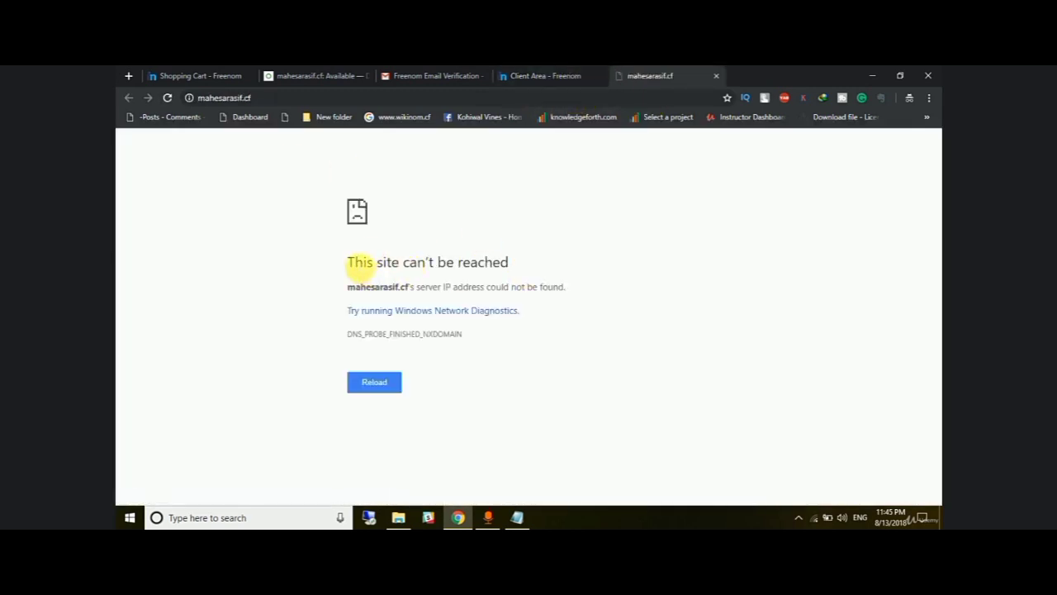
left_click_drag(510, 333, 345, 267)
left_click(352, 252)
left_click_drag(358, 262, 487, 349)
left_click(347, 264)
left_click(438, 256)
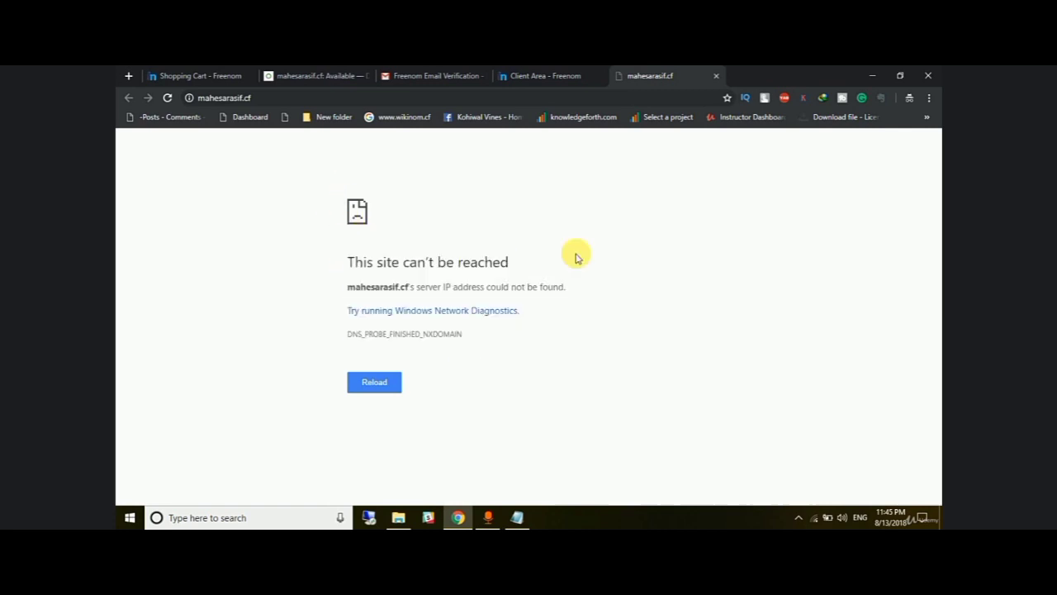
Return to My Domains and confirm mahesarasif.cf shows ACTIVE status, rechecking the error page once
left_click(540, 76)
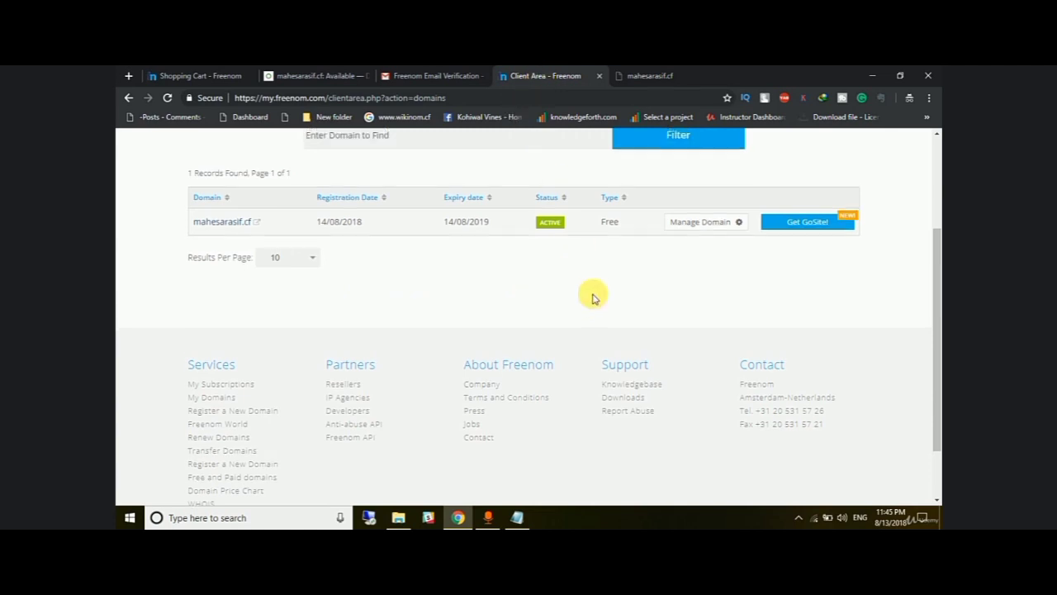
scroll(592, 297, "up", 2)
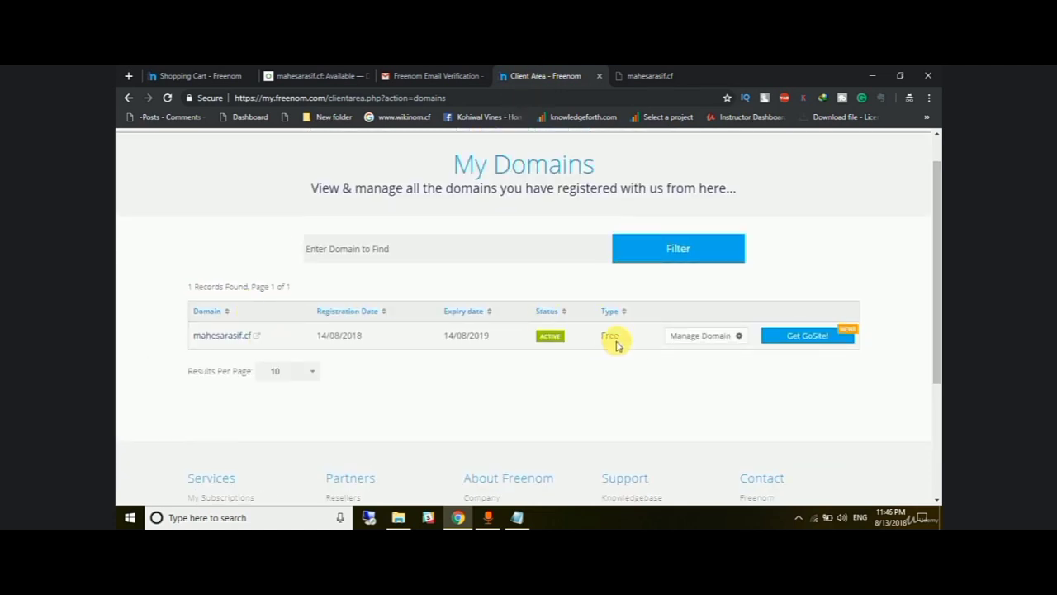
double_click(555, 336)
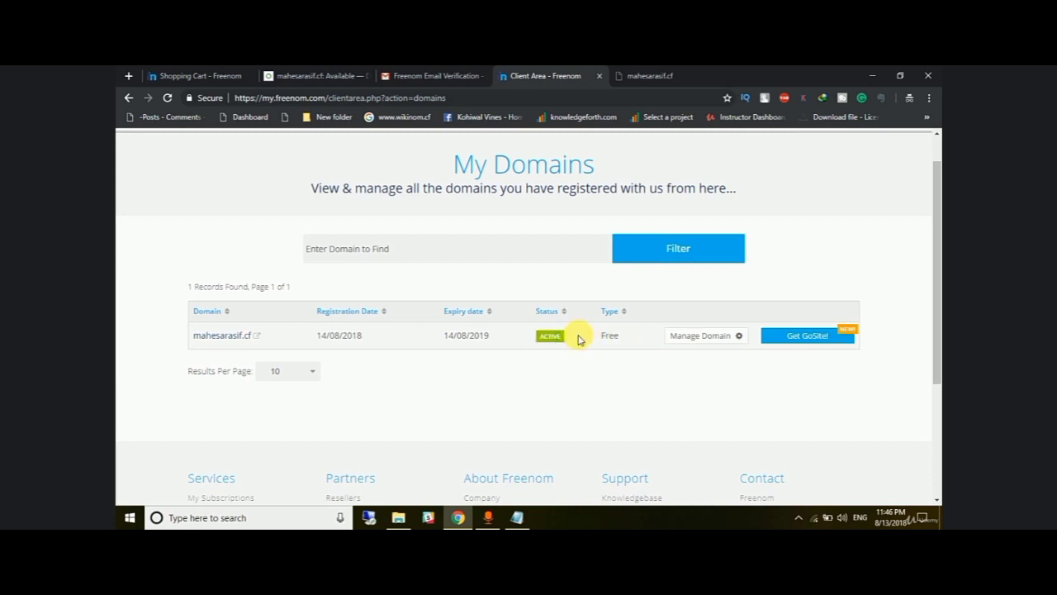
left_click(661, 73)
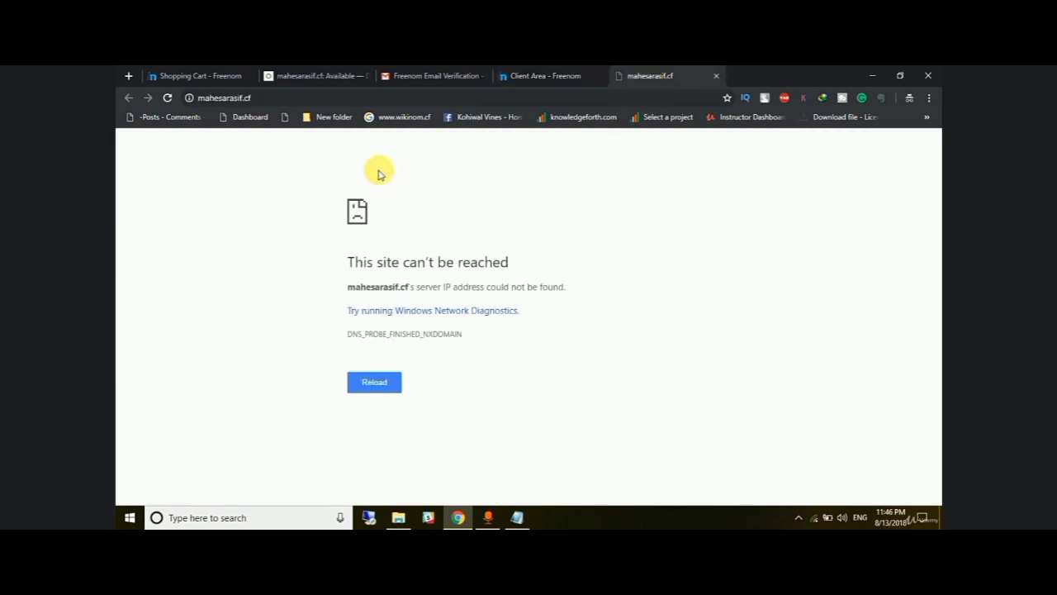
left_click_drag(304, 174, 460, 354)
left_click(504, 419)
left_click(582, 76)
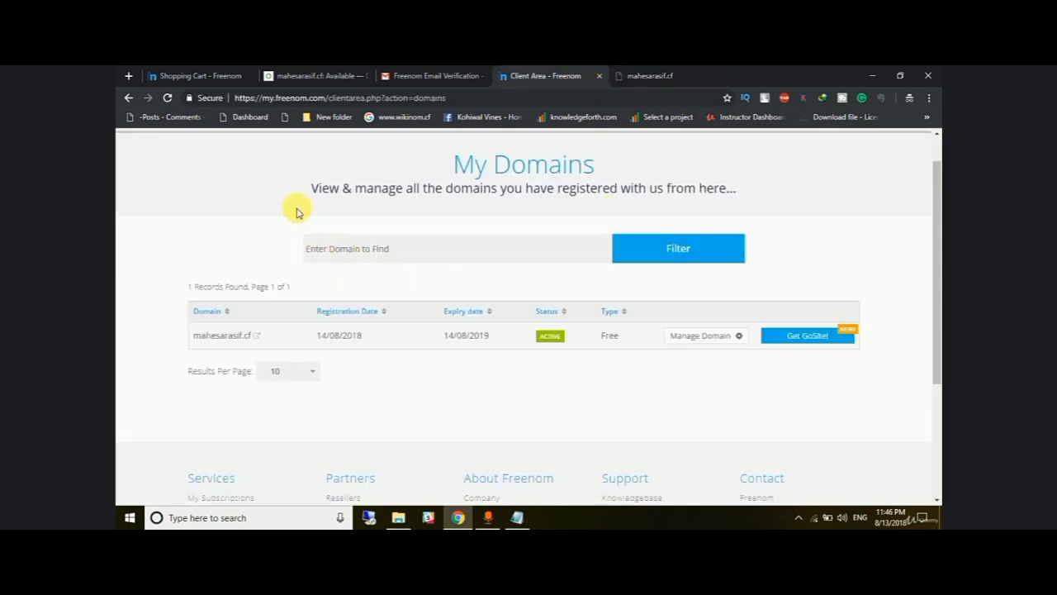
left_click_drag(294, 179, 685, 406)
left_click(685, 405)
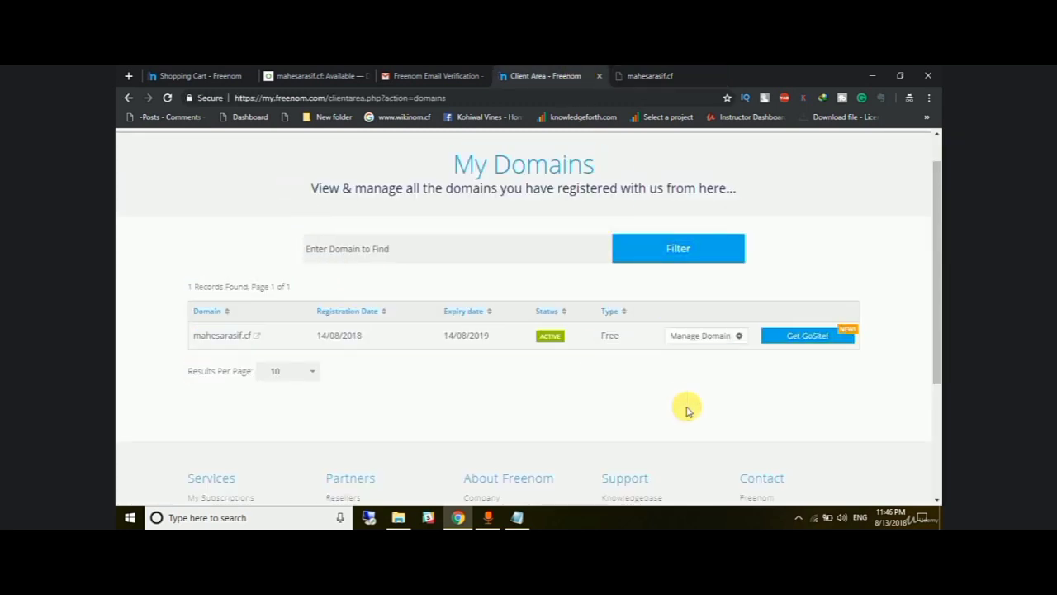
mouse_move(620, 444)
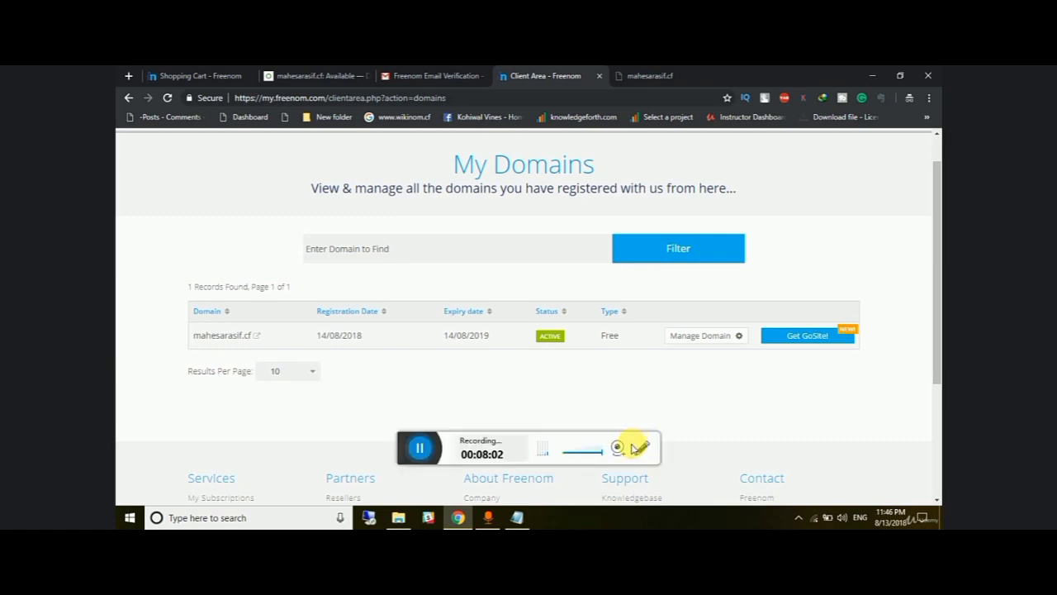